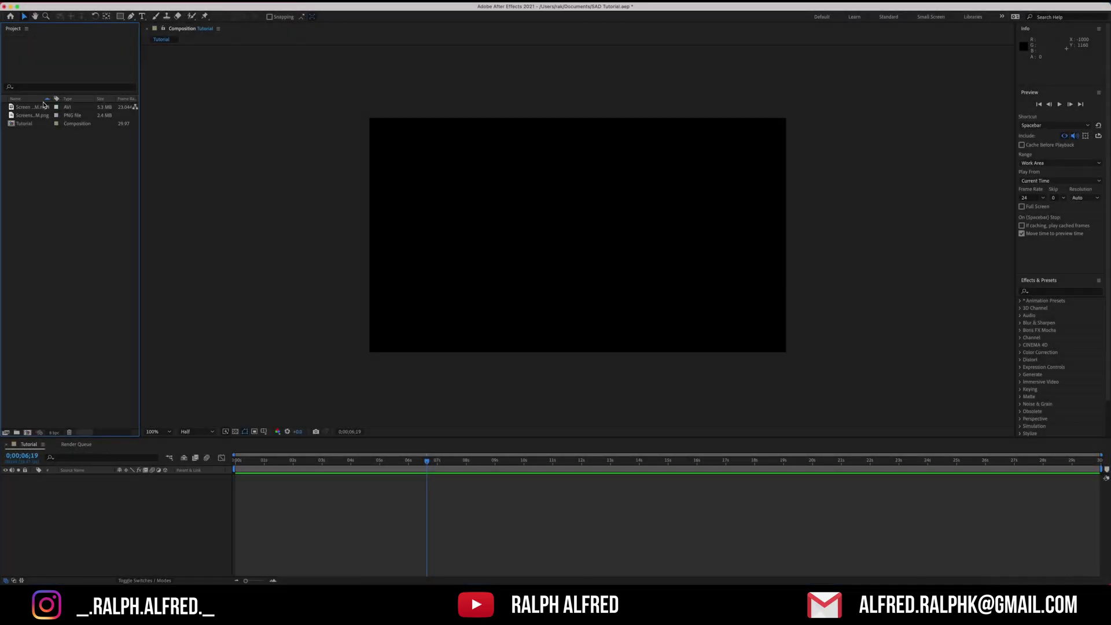
# Add the screen-recording MP4 to the Tutorial composition and set its layer scale to 102%.
pyautogui.click(25, 108)
pyautogui.moveTo(36, 111); pyautogui.dragTo(242, 479)
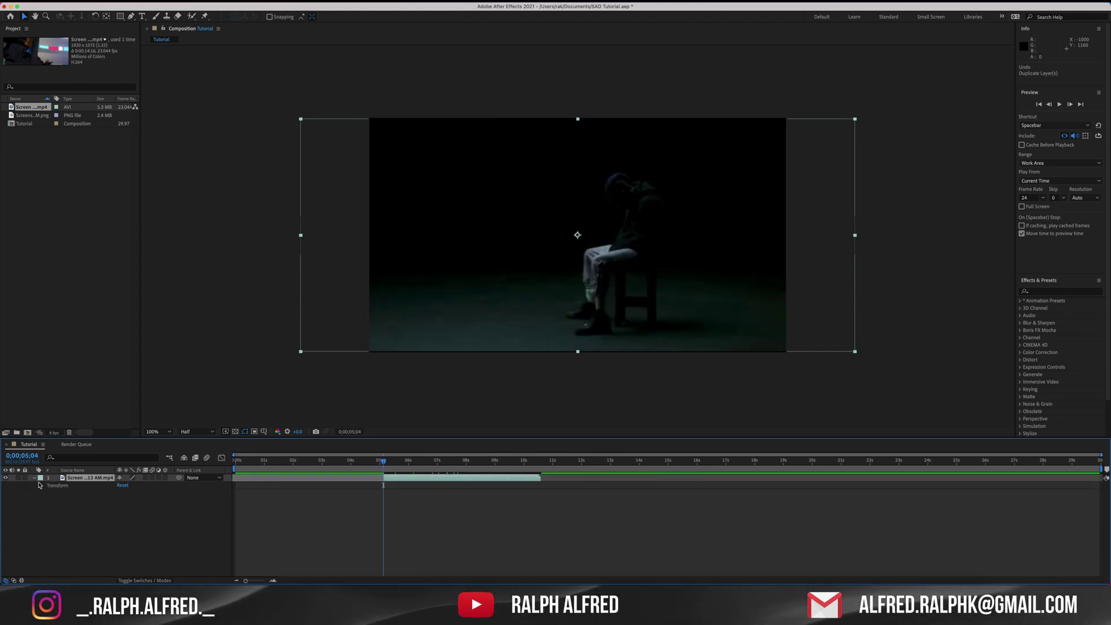
pyautogui.click(43, 486)
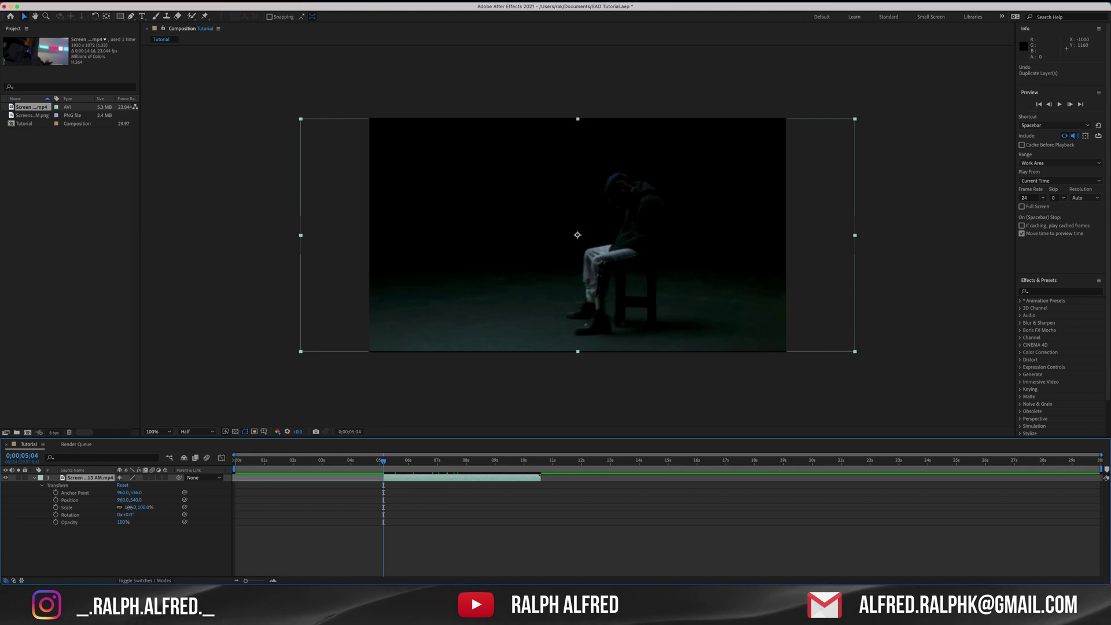
pyautogui.moveTo(130, 508); pyautogui.dragTo(130, 508)
pyautogui.click(131, 507)
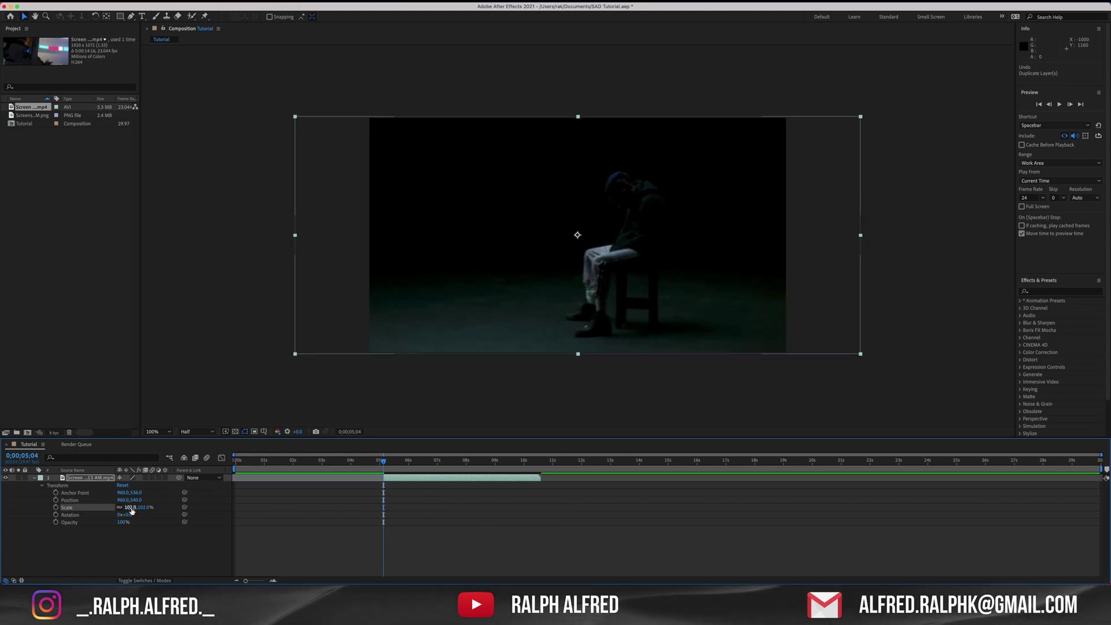
# Duplicate the video layer and apply Freeze Frame to the upper copy at 0;00;05;04.
pyautogui.click(389, 480)
pyautogui.hotkey('ctrl', 'd')
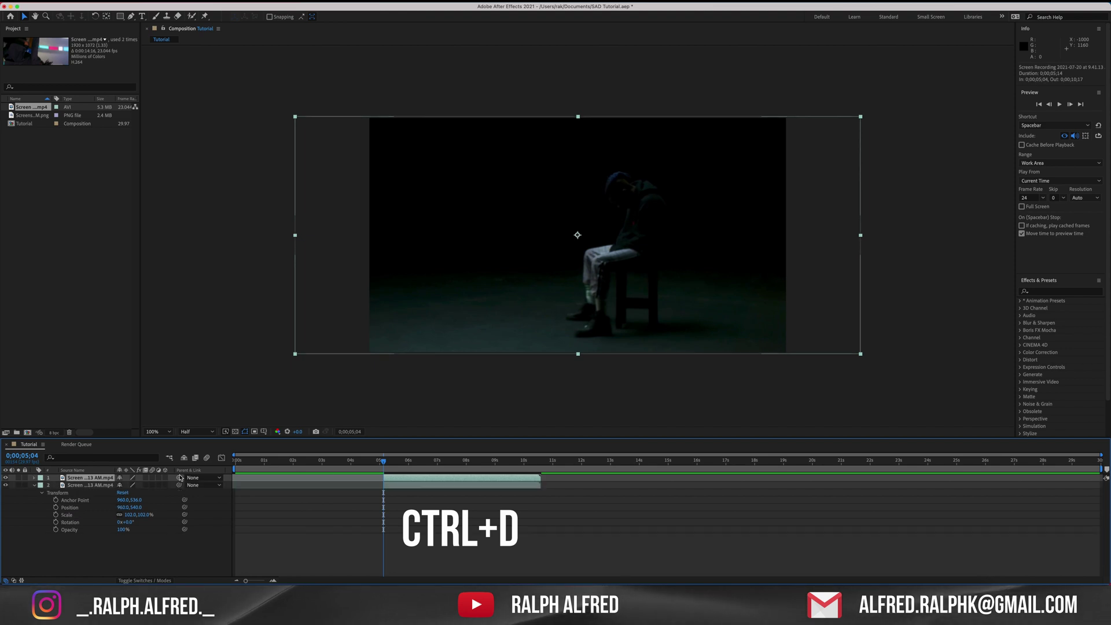
pyautogui.click(33, 486)
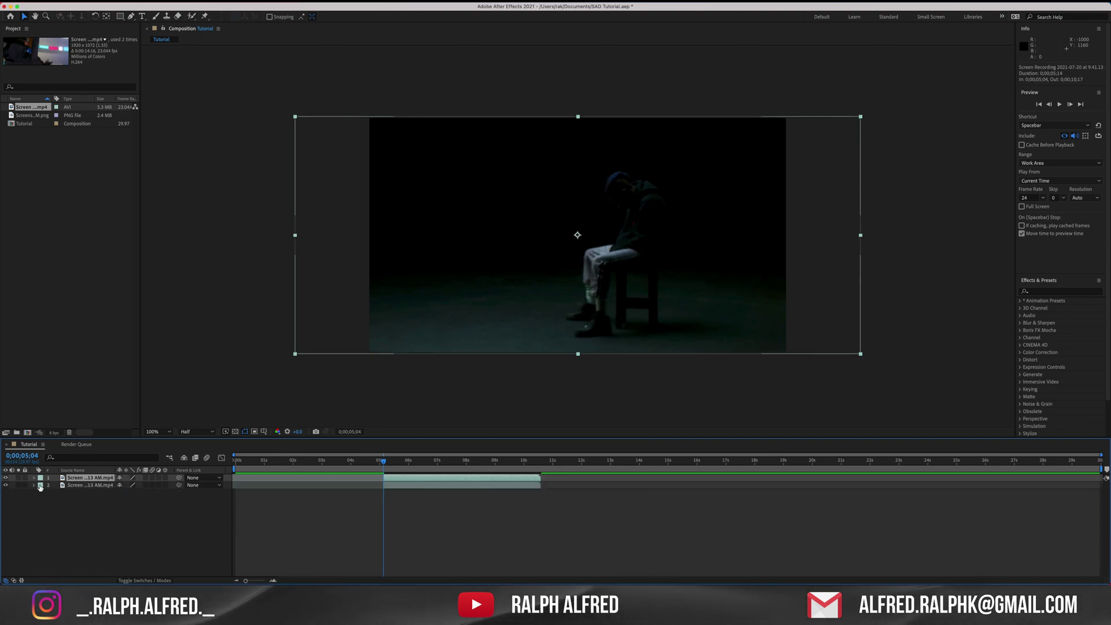
pyautogui.rightClick(407, 481)
pyautogui.moveTo(440, 375)
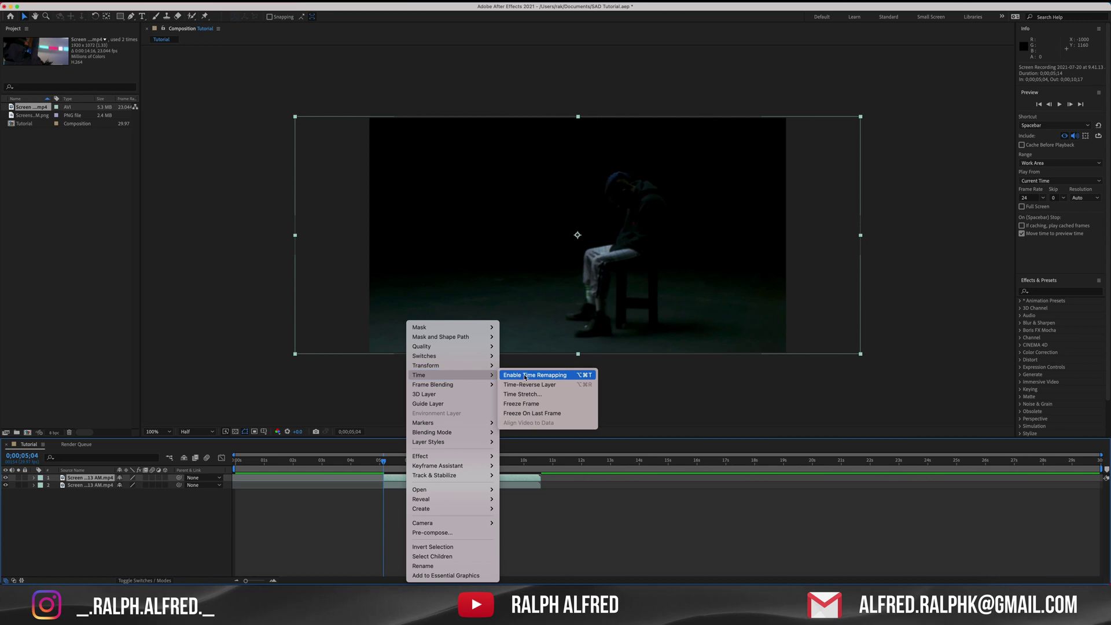
pyautogui.click(522, 403)
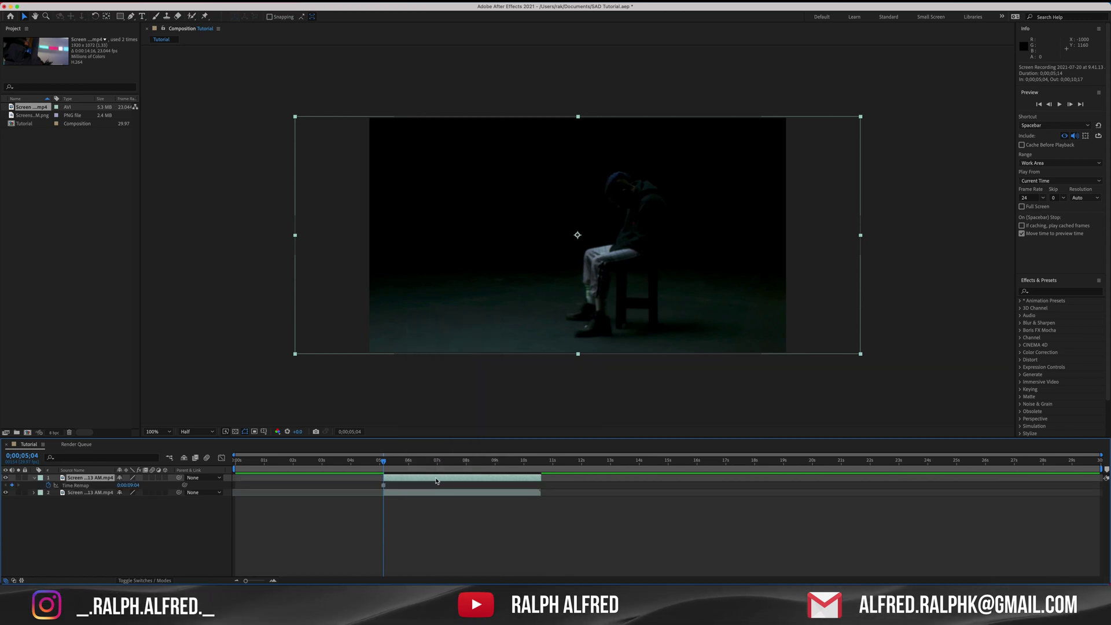
# Place the frozen layer at the start of the timeline and line up the playing clip directly after it, just under 3 seconds in.
pyautogui.moveTo(436, 479); pyautogui.dragTo(378, 479)
pyautogui.moveTo(481, 479); pyautogui.dragTo(276, 481)
pyautogui.press('u')
pyautogui.press('space')
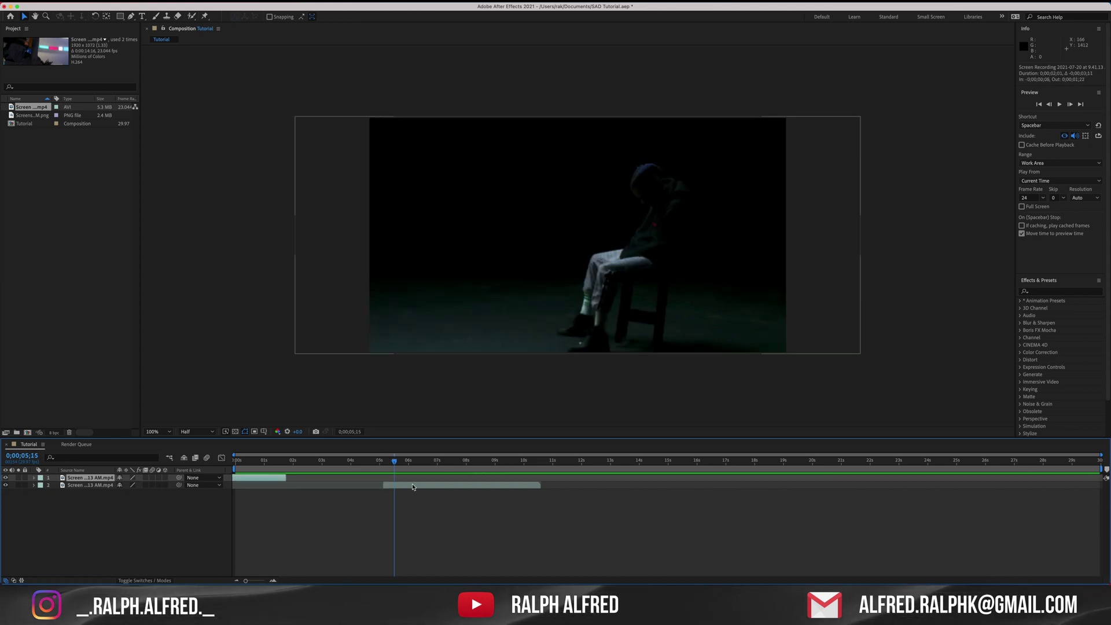
pyautogui.moveTo(417, 486); pyautogui.dragTo(318, 465)
pyautogui.click(314, 462)
# Pre-compose both video layers into a new composition named chair, moving all attributes into it.
pyautogui.moveTo(97, 514); pyautogui.dragTo(95, 480)
pyautogui.rightClick(96, 480)
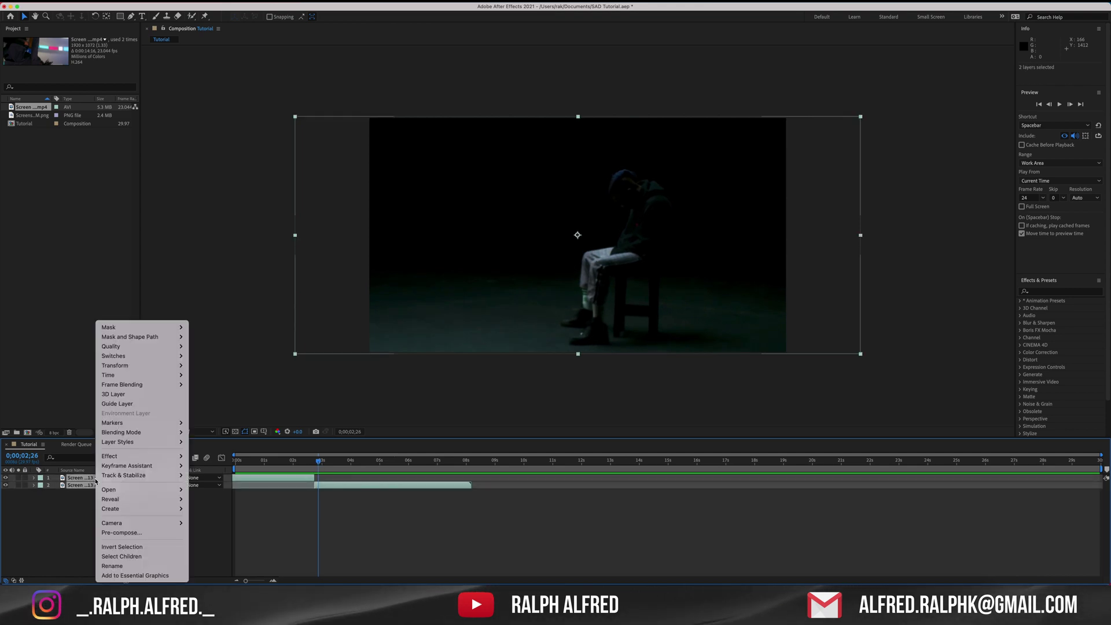
pyautogui.click(120, 532)
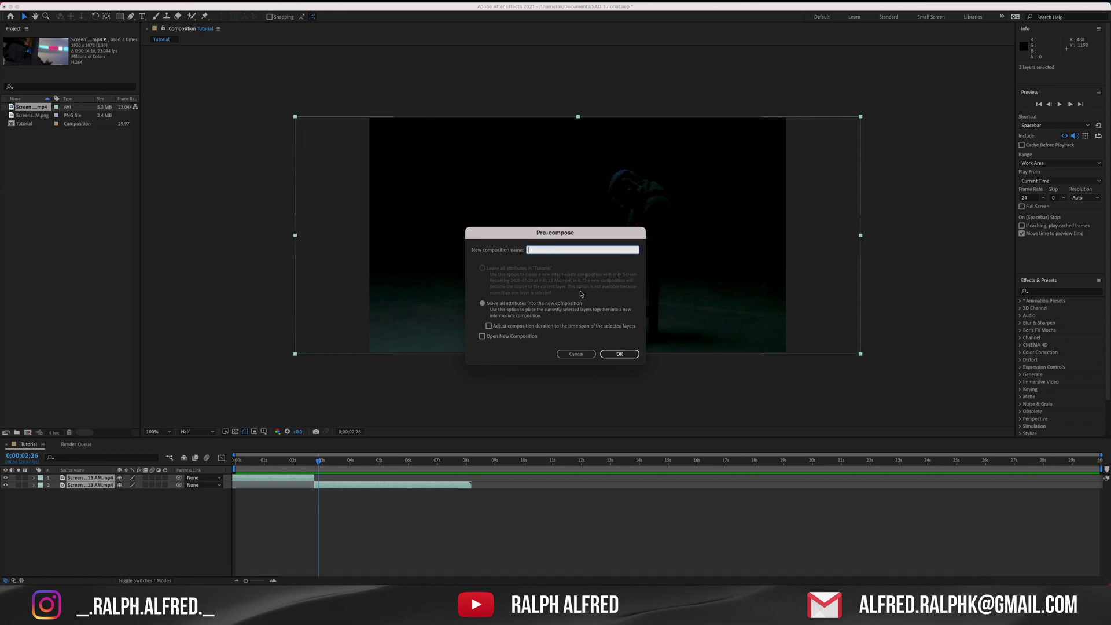
pyautogui.click(618, 354)
pyautogui.click(113, 507)
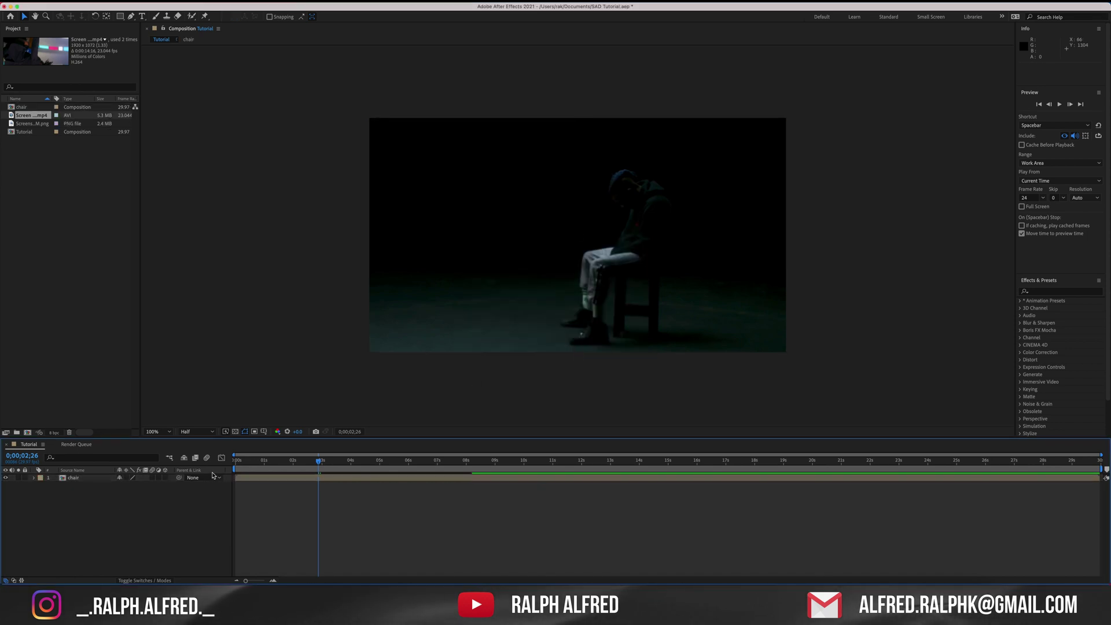
# Add the portrait PNG as a layer above the chair composition and set its scale to 104%.
pyautogui.moveTo(246, 464); pyautogui.dragTo(229, 467)
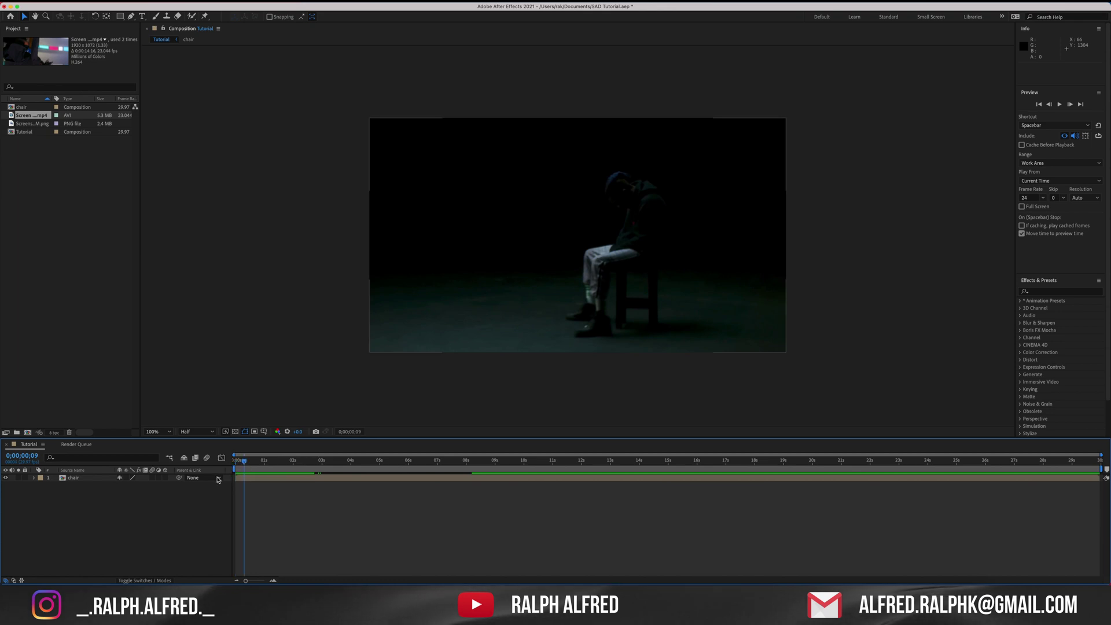
pyautogui.click(24, 124)
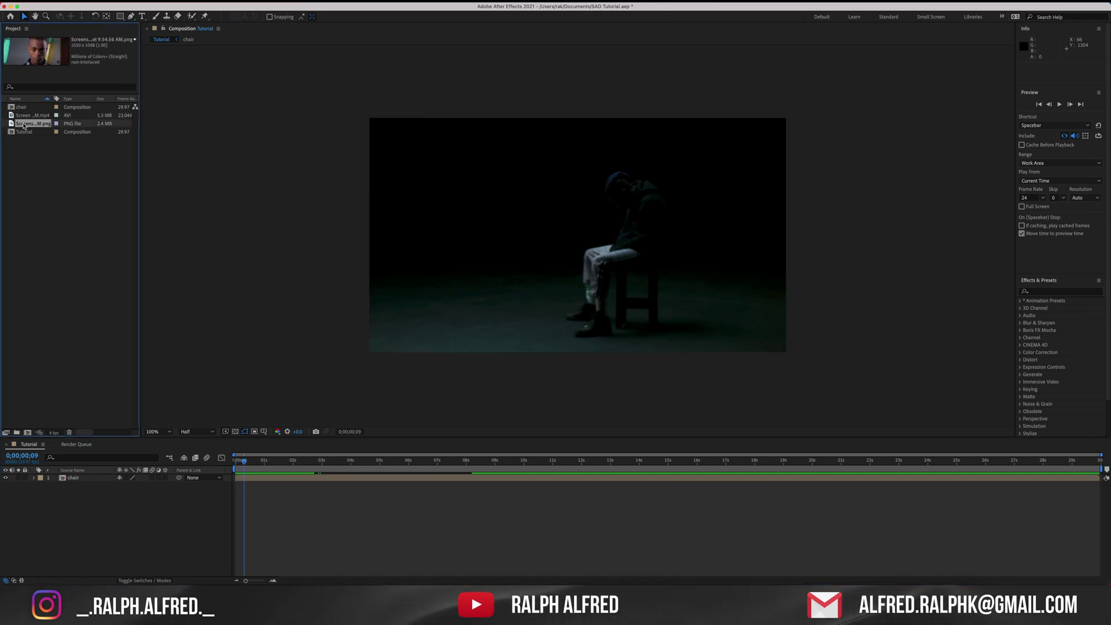
pyautogui.moveTo(54, 479); pyautogui.dragTo(82, 474)
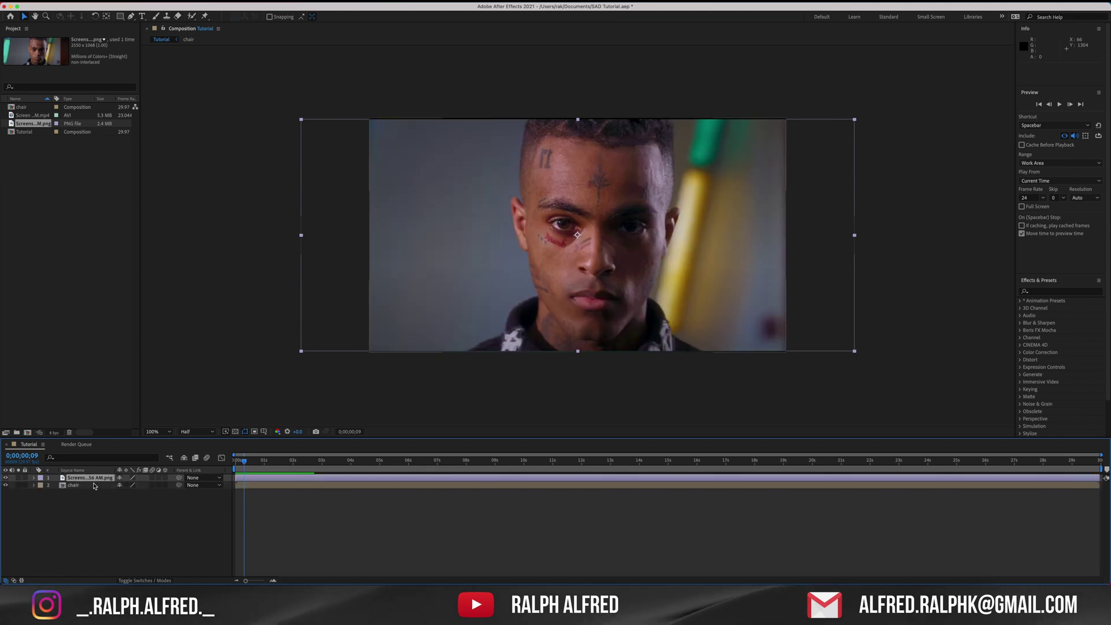
pyautogui.click(33, 478)
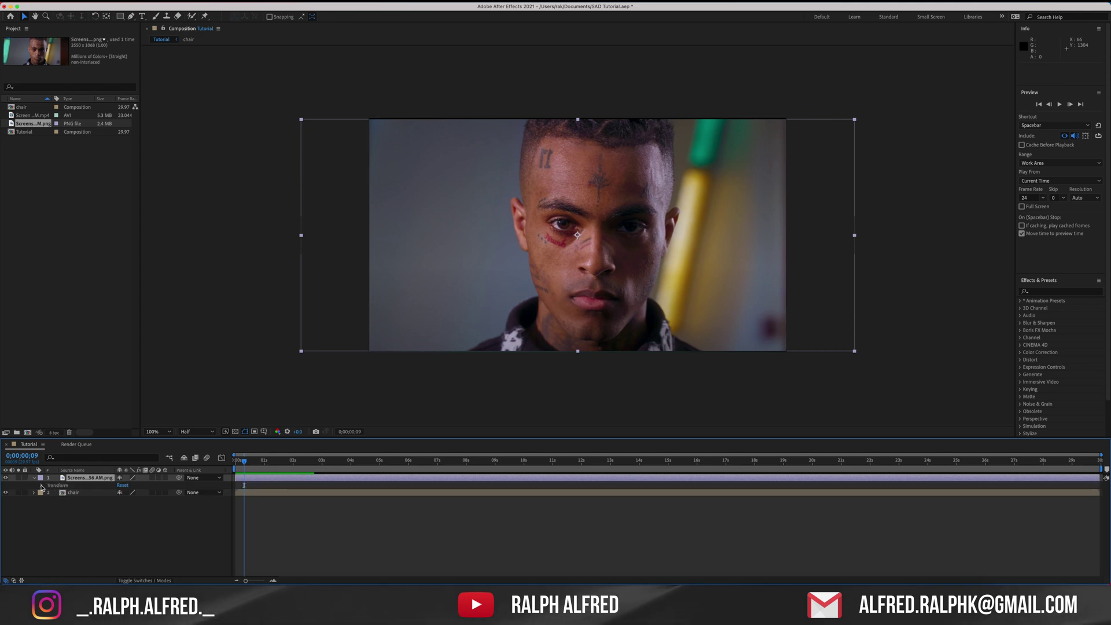
pyautogui.click(41, 486)
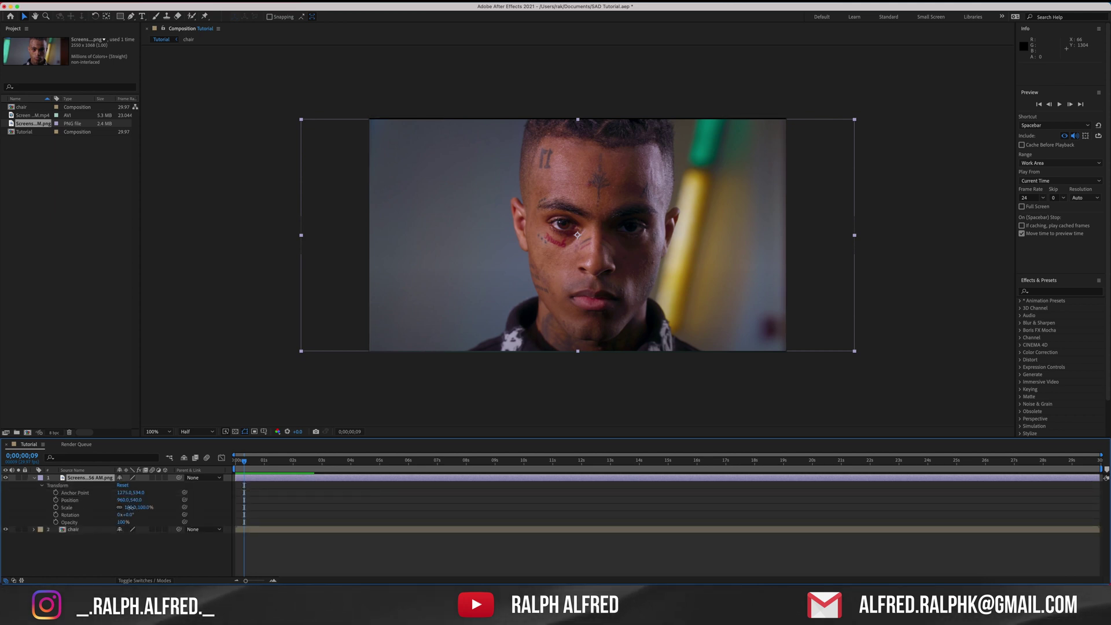
pyautogui.moveTo(130, 507); pyautogui.dragTo(131, 508)
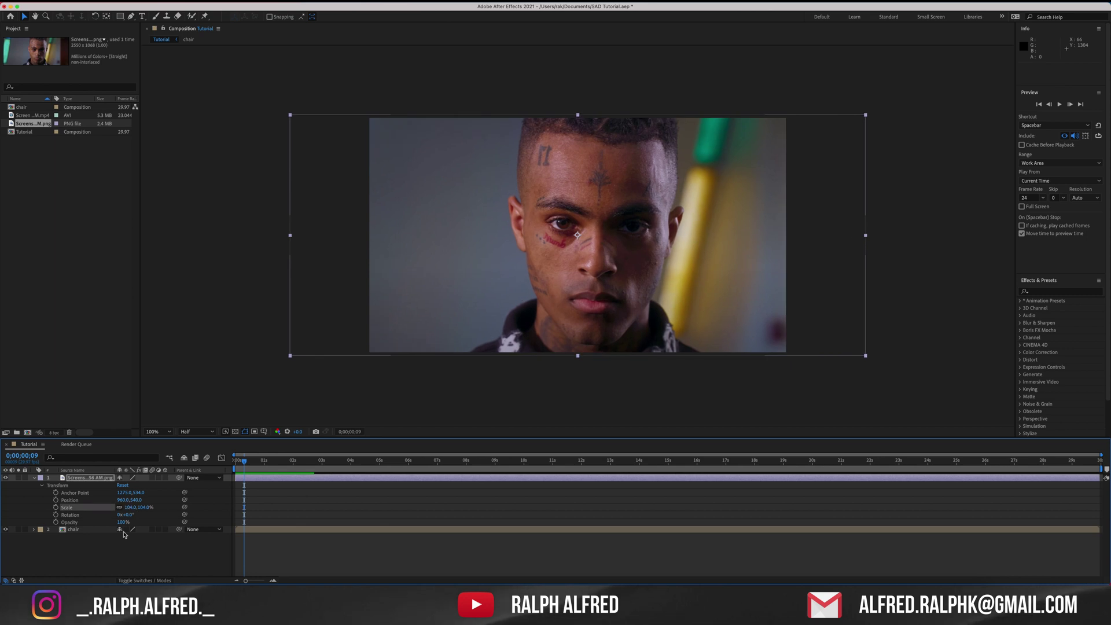
# Centre the portrait's anchor point on the pupil at 1212, 478 and set the layer's scale to 113%.
pyautogui.moveTo(138, 492)
pyautogui.mouseDown()
pyautogui.moveTo(124, 492)
pyautogui.moveTo(136, 492)
pyautogui.mouseUp()
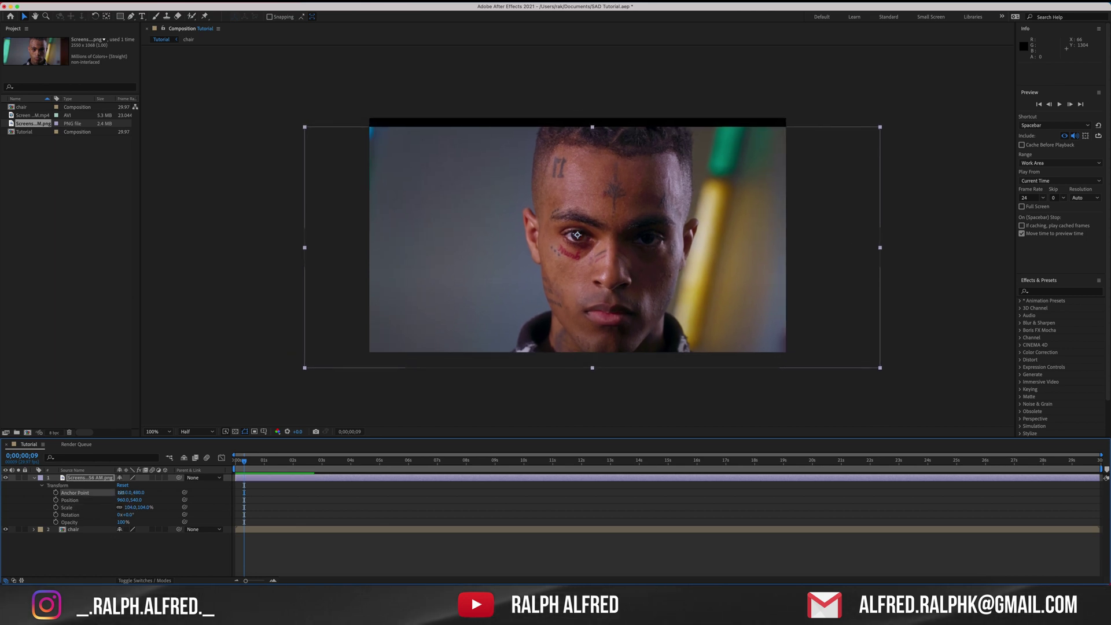
pyautogui.moveTo(121, 492)
pyautogui.mouseDown()
pyautogui.moveTo(136, 492)
pyautogui.moveTo(123, 492)
pyautogui.mouseUp()
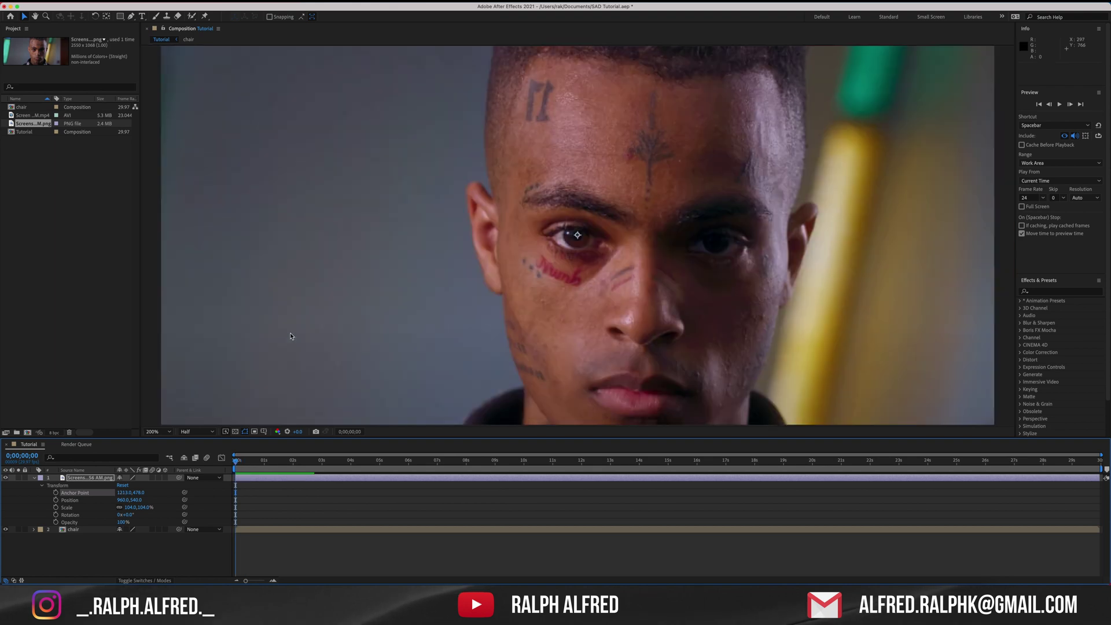
pyautogui.press(',')
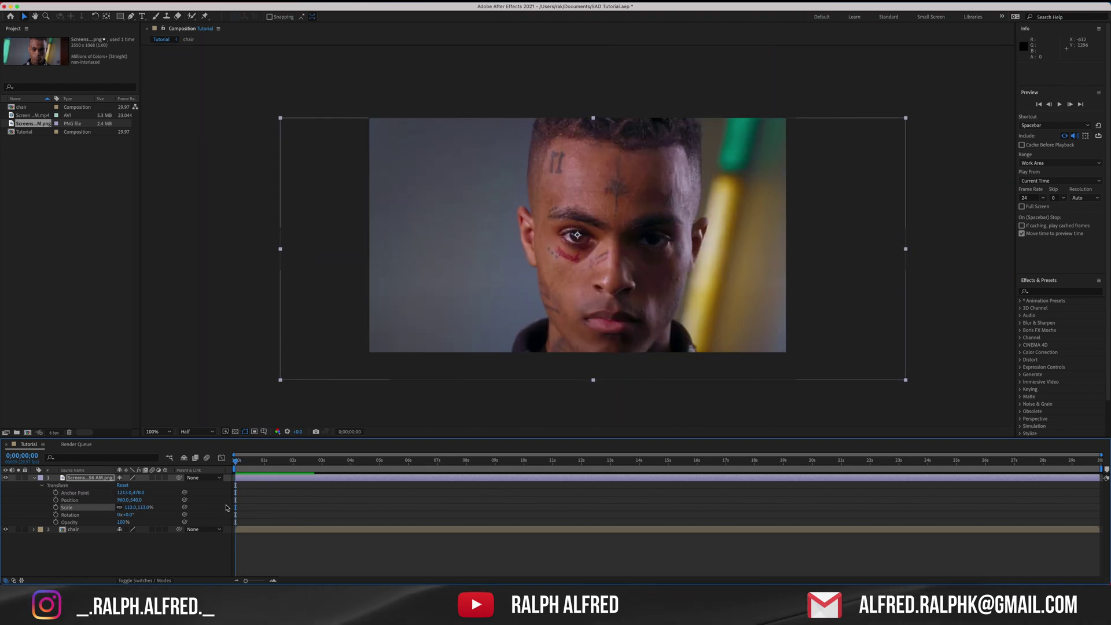
pyautogui.press('.')
pyautogui.press('.')
pyautogui.moveTo(122, 493); pyautogui.dragTo(120, 493)
pyautogui.press(',')
pyautogui.press(',')
pyautogui.click(271, 375)
pyautogui.press('.')
pyautogui.press('.')
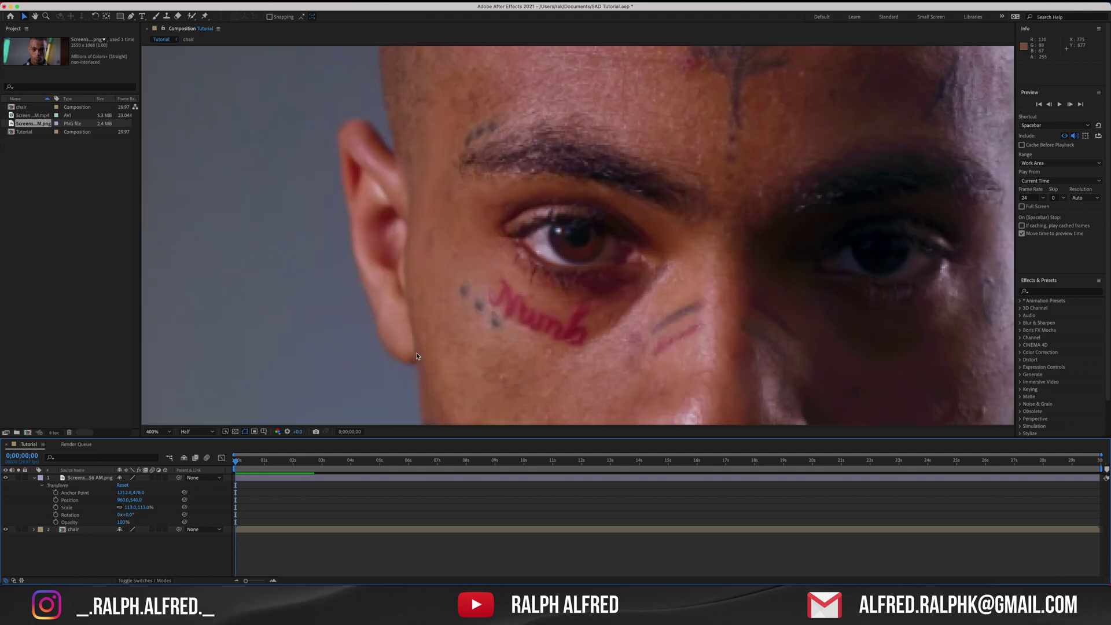
# Draw a rectangular mask about 23 by 18 px over the pupil of the lit eye and set its mode to None.
pyautogui.click(121, 17)
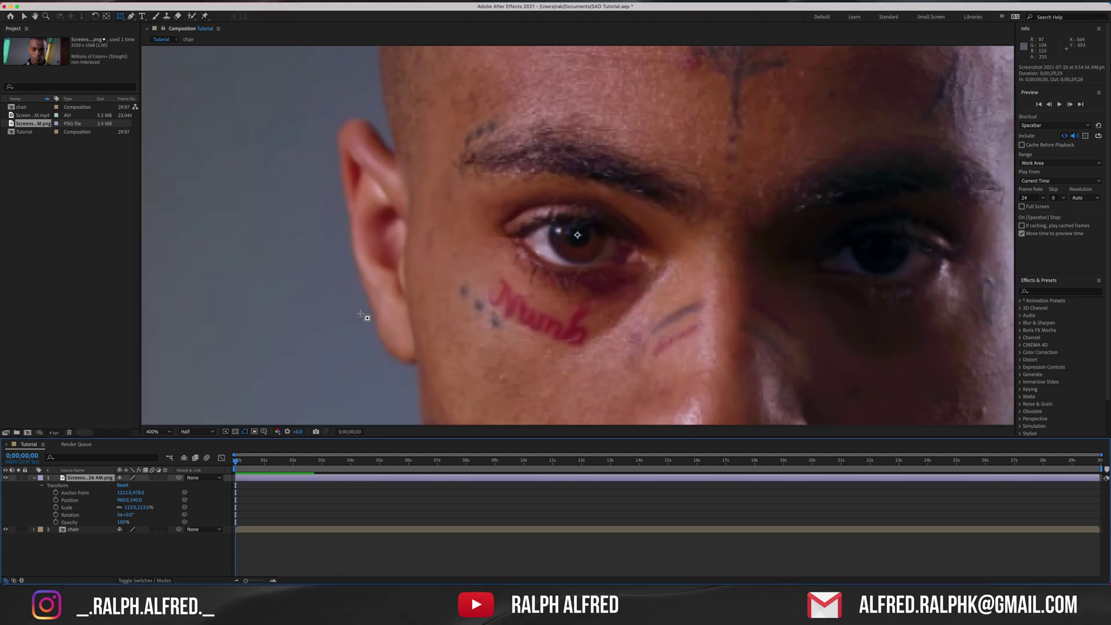
pyautogui.moveTo(566, 230); pyautogui.dragTo(575, 235)
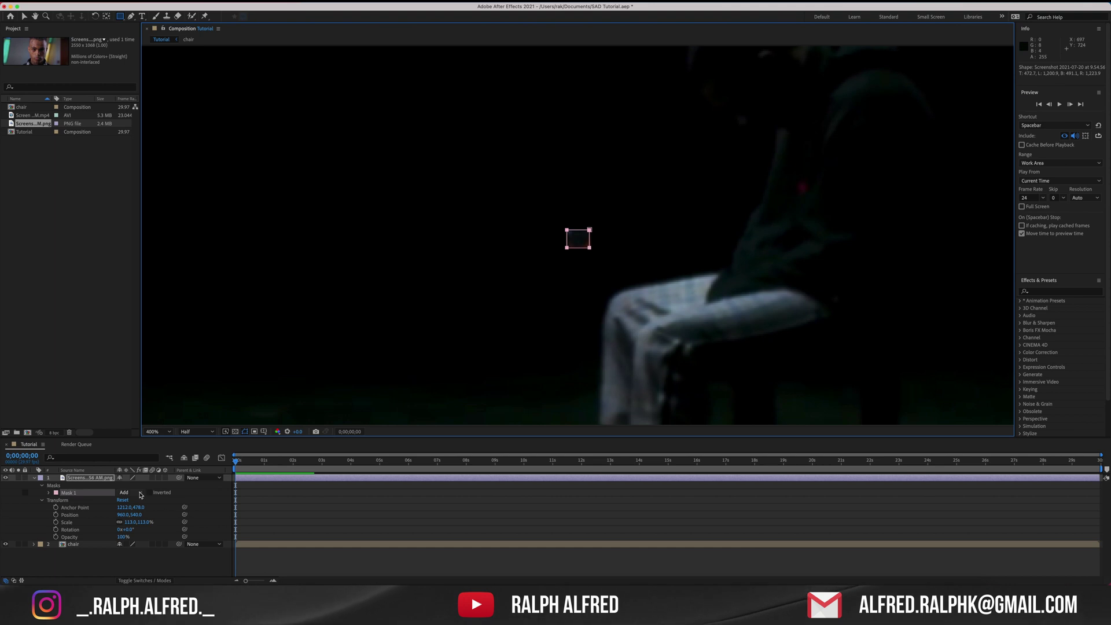
pyautogui.click(139, 493)
pyautogui.click(127, 486)
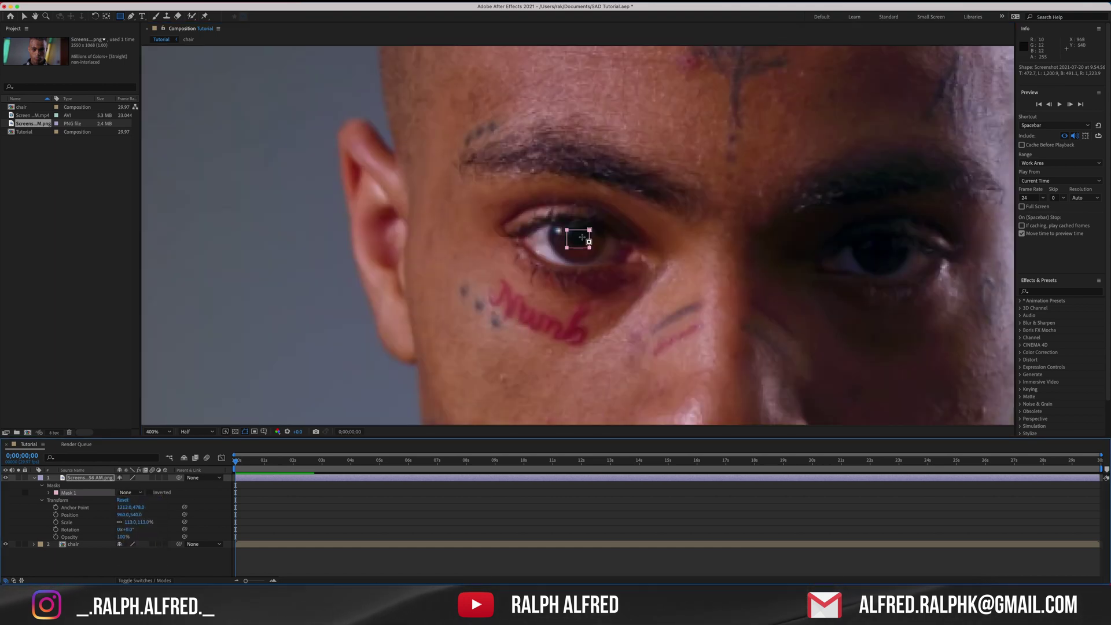
# Reset the pupil mask's shape to an ellipse.
pyautogui.rightClick(581, 238)
pyautogui.moveTo(666, 246)
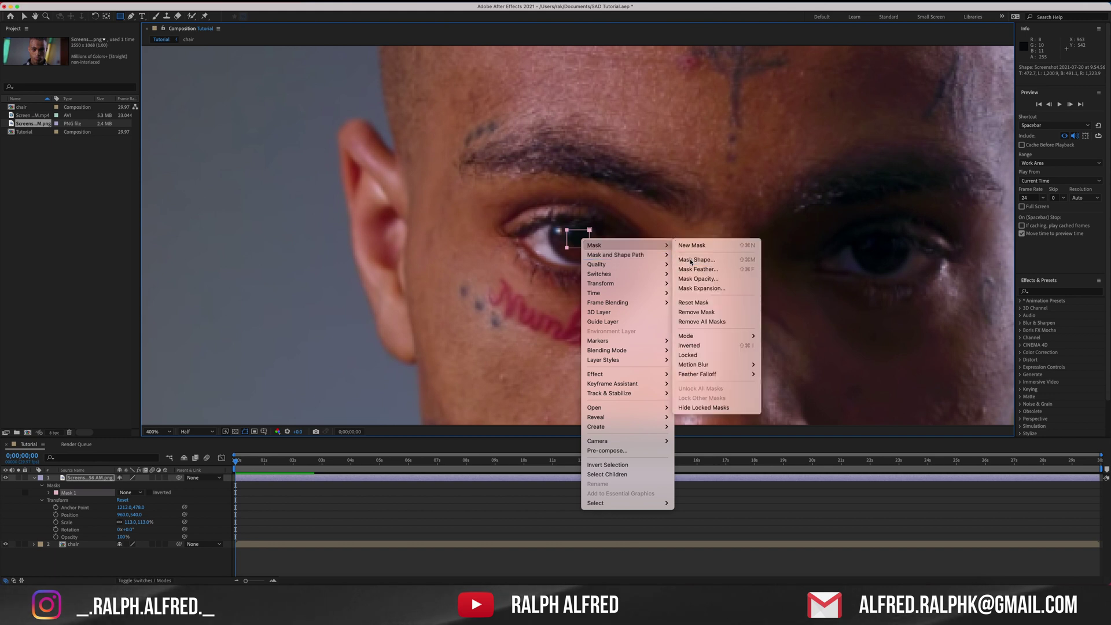
pyautogui.click(691, 260)
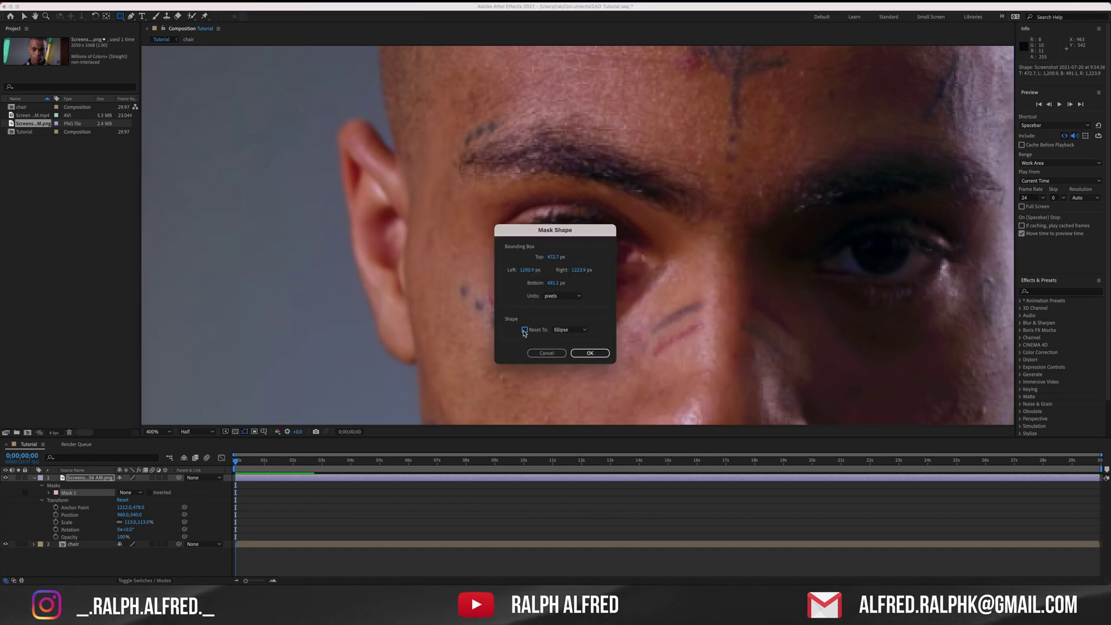
pyautogui.click(590, 351)
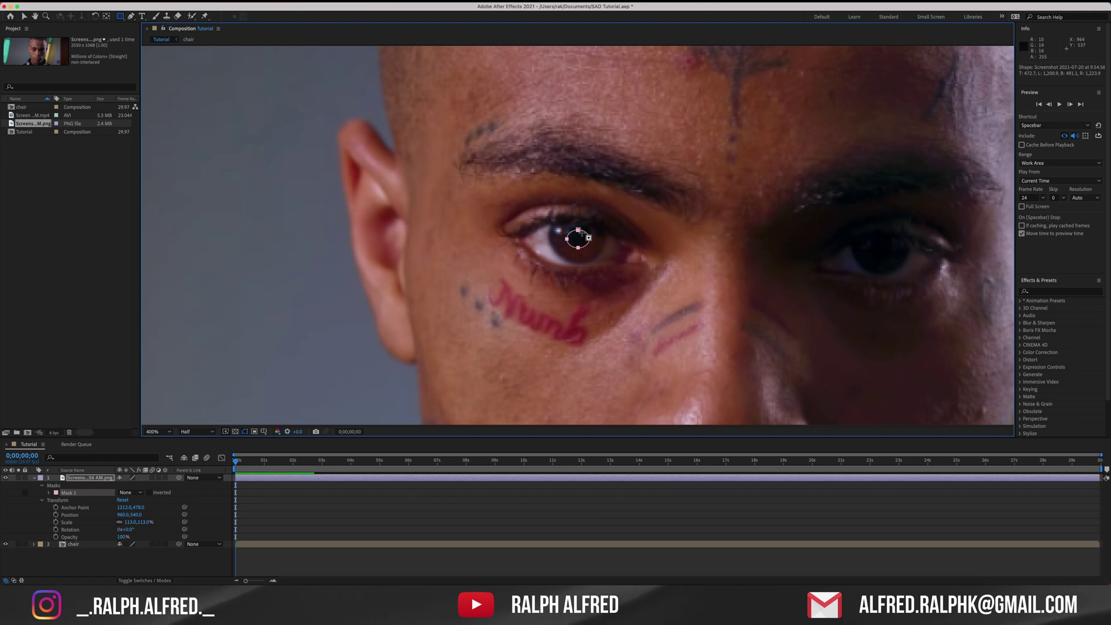
# Adjust the elliptical mask's top and bottom points to fit the outline of the pupil.
pyautogui.scroll(1, 581, 232)
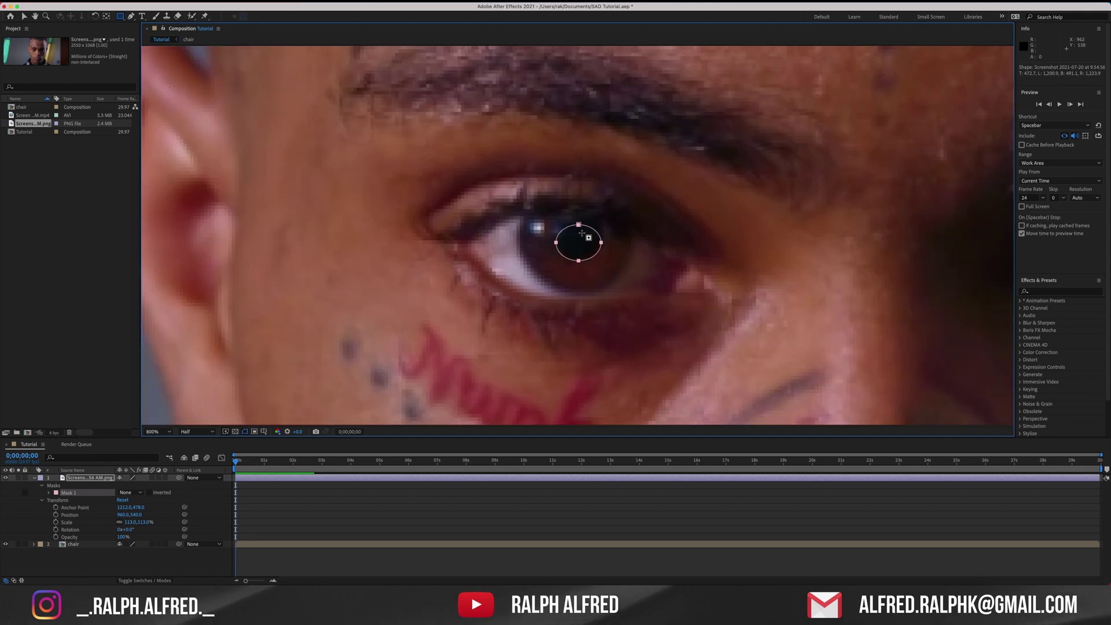
pyautogui.click(22, 19)
pyautogui.moveTo(579, 225); pyautogui.dragTo(581, 259)
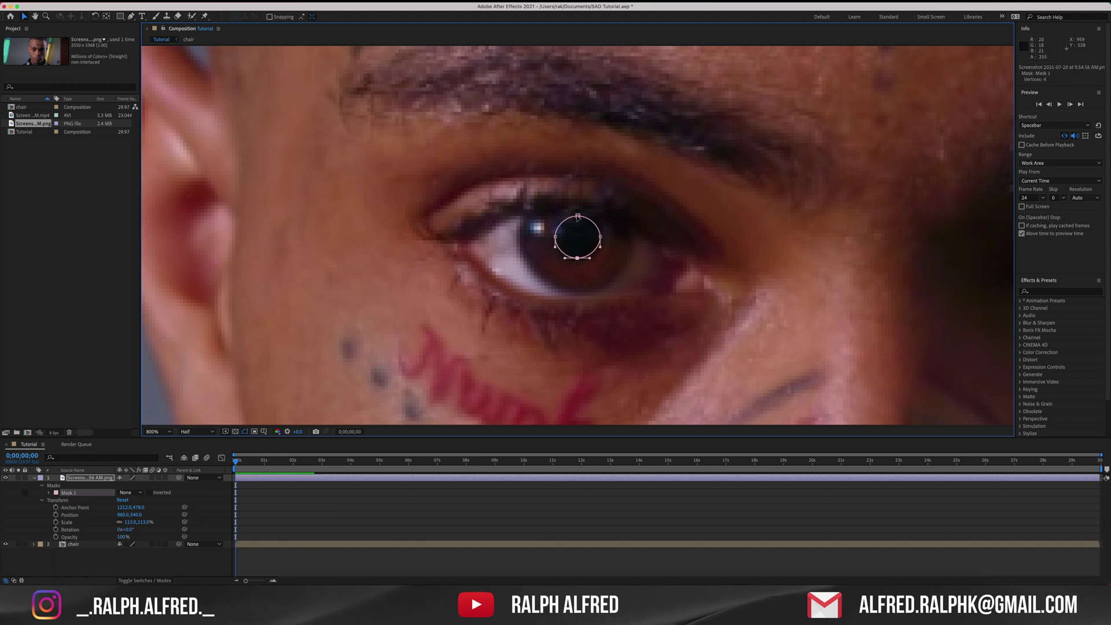
pyautogui.press('/')
pyautogui.click(203, 226)
pyautogui.scroll(3, 221, 228)
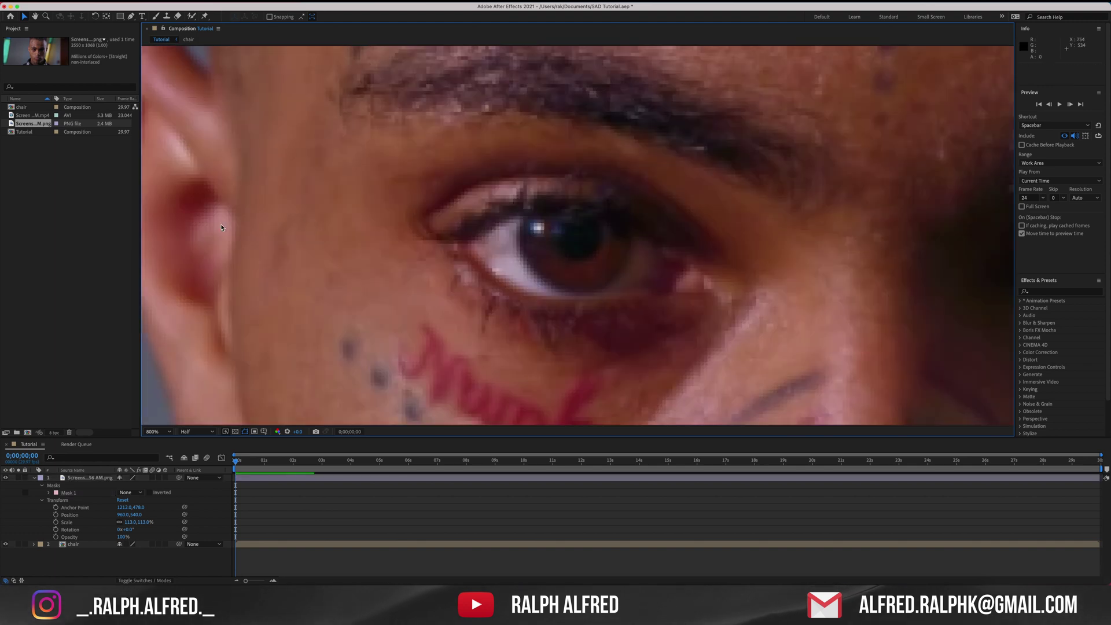
# Try the Add mode on the pupil mask and set it to Subtract instead.
pyautogui.scroll(-2, 222, 227)
pyautogui.click(140, 493)
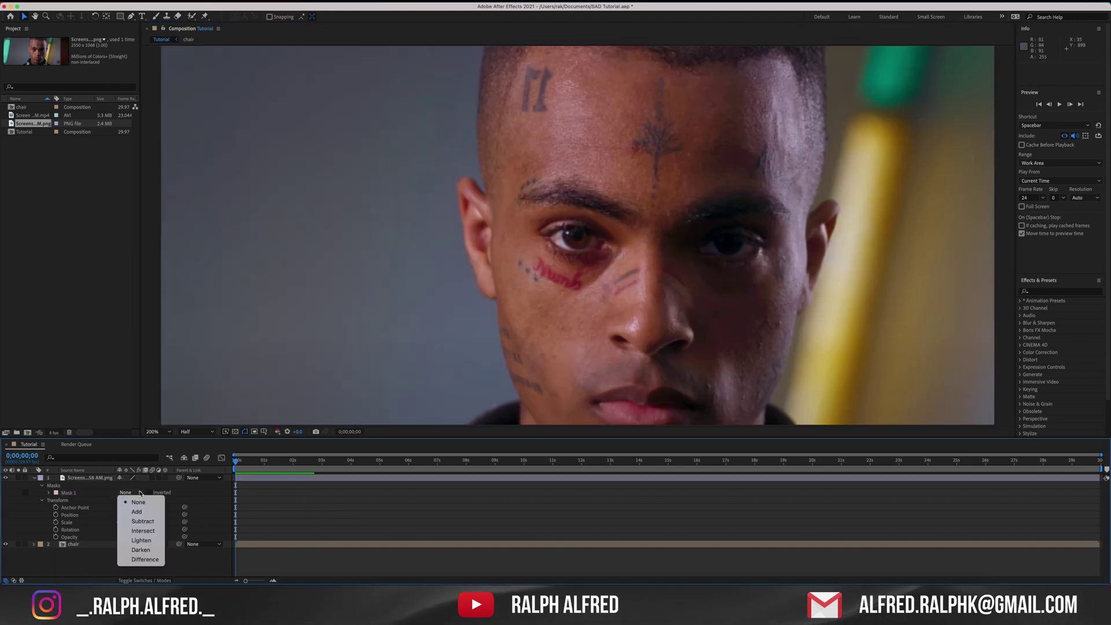
pyautogui.click(136, 512)
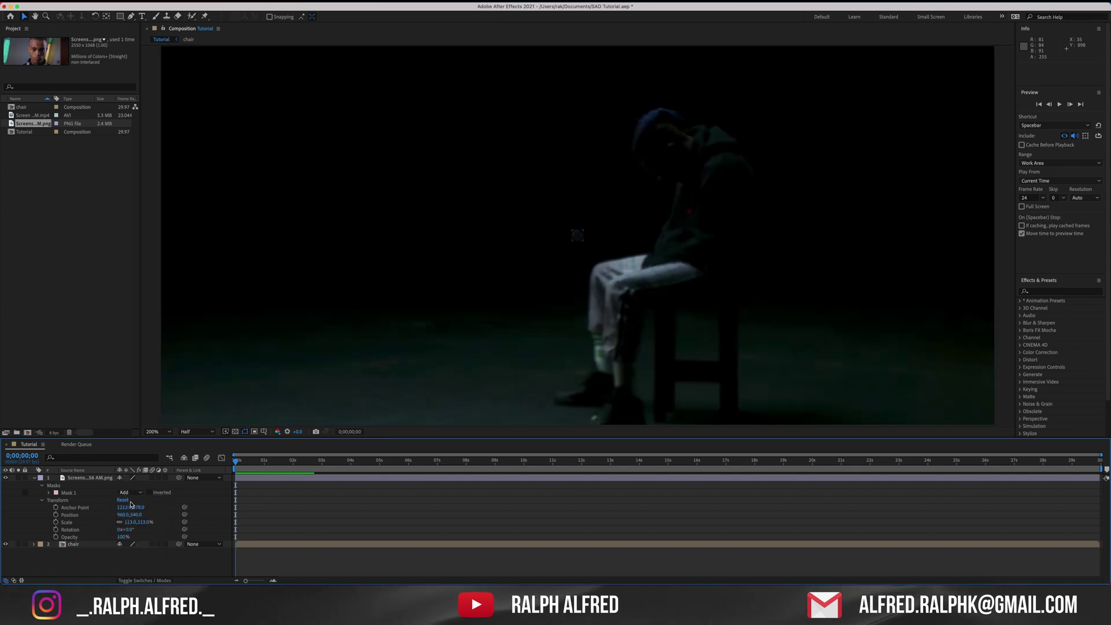
pyautogui.click(135, 495)
pyautogui.click(140, 513)
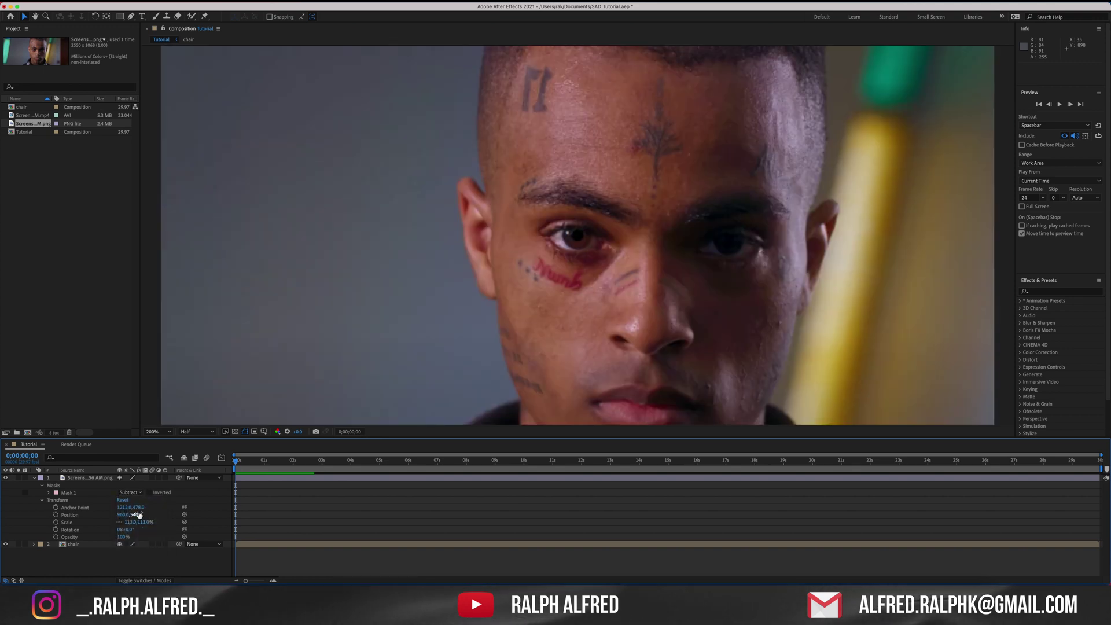
# Expand the pupil mask's properties and set its feather to 5 pixels.
pyautogui.click(248, 412)
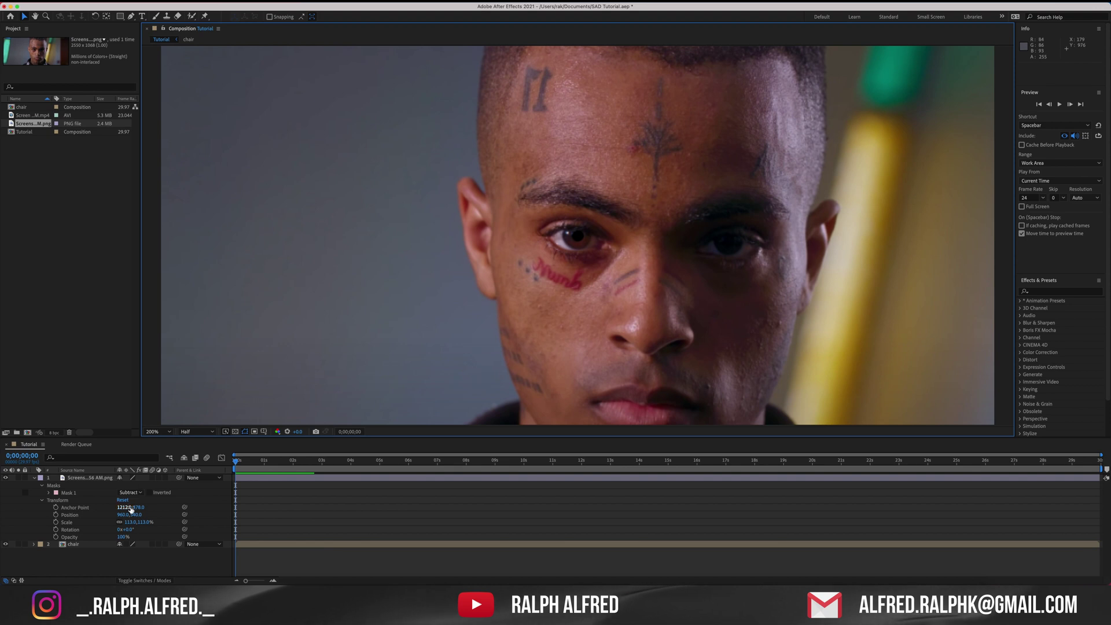
pyautogui.click(49, 493)
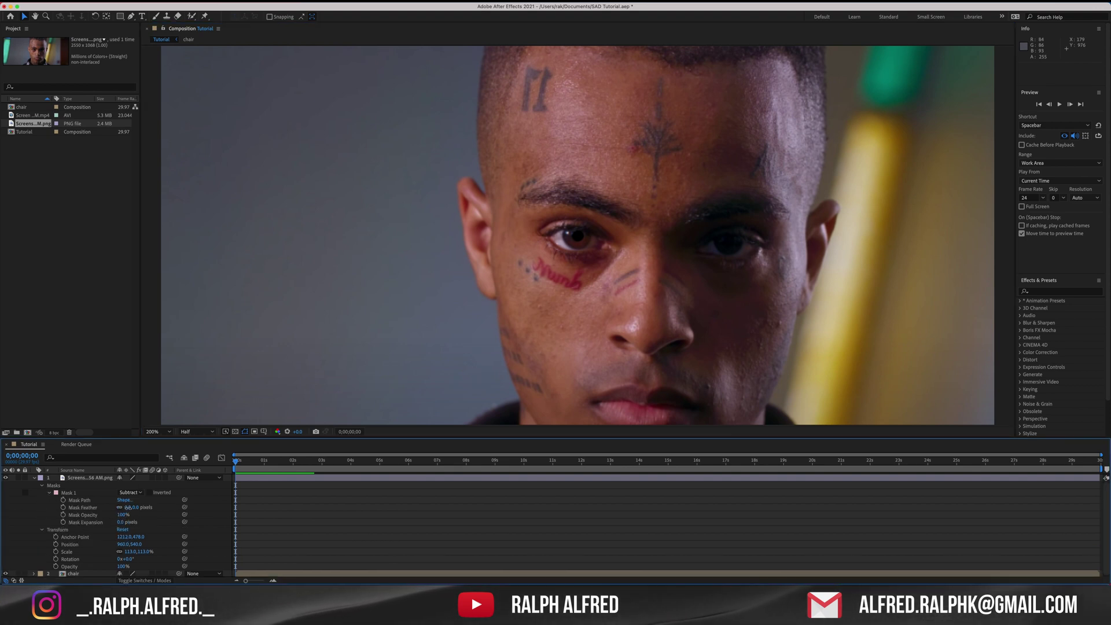
pyautogui.moveTo(128, 508); pyautogui.dragTo(130, 510)
pyautogui.scroll(-1, 301, 376)
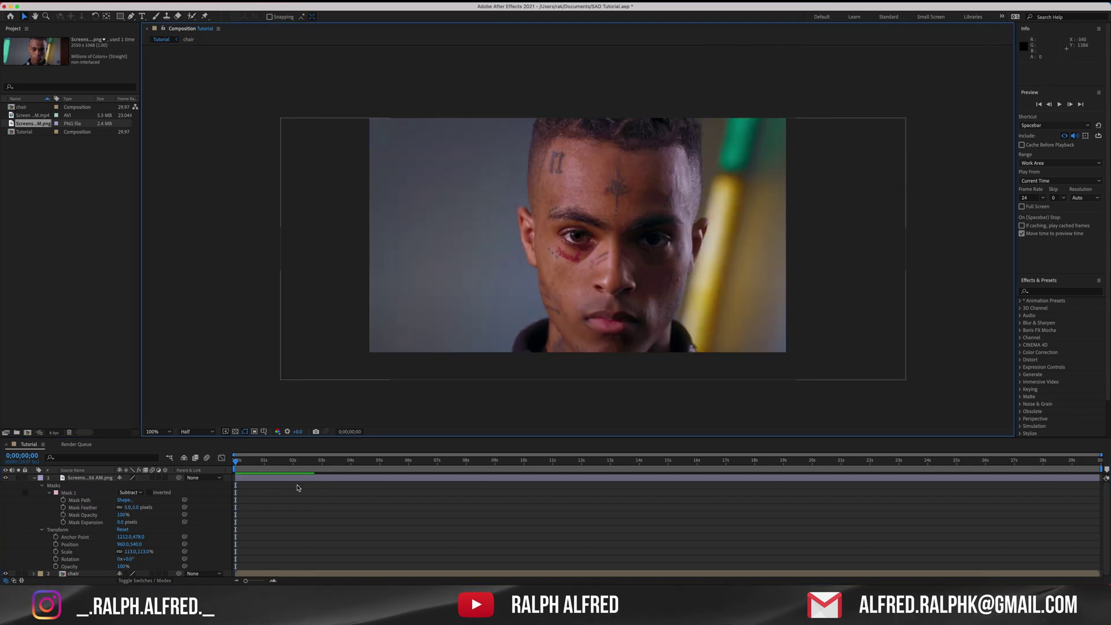
# Start Position, Scale and Rotation keyframes on the portrait layer at the beginning of the composition.
pyautogui.moveTo(258, 574); pyautogui.dragTo(257, 555)
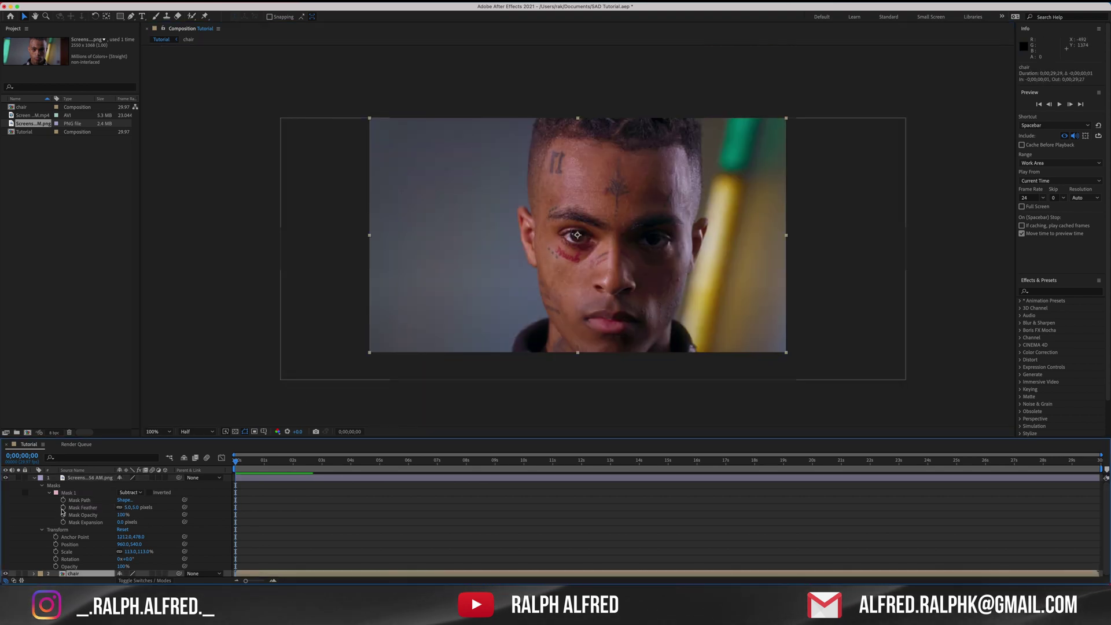
pyautogui.click(42, 487)
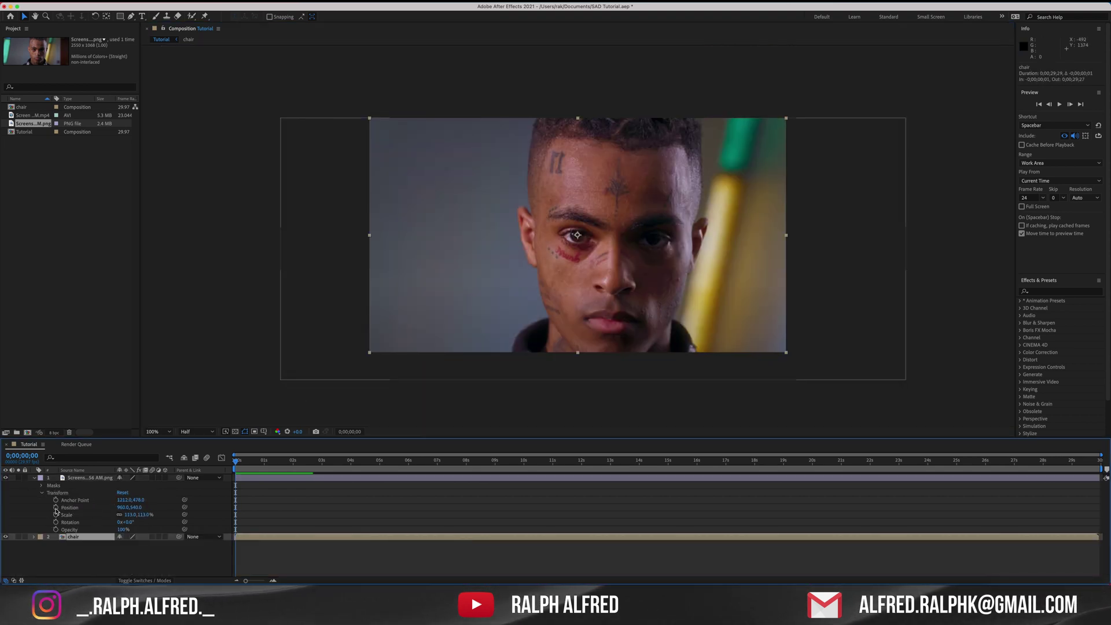
pyautogui.click(55, 507)
pyautogui.click(56, 515)
pyautogui.click(55, 522)
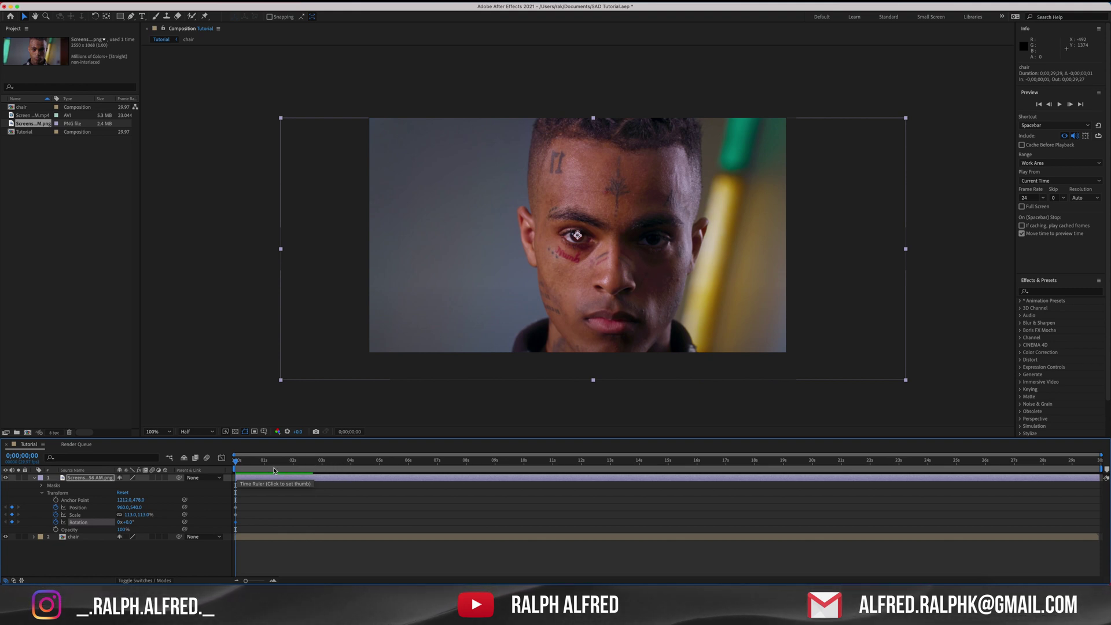
# Add Position, Scale and Rotation keyframes at 0;00;01;15 with the portrait's scale set to 135%, and preview the slow zoom.
pyautogui.click(293, 469)
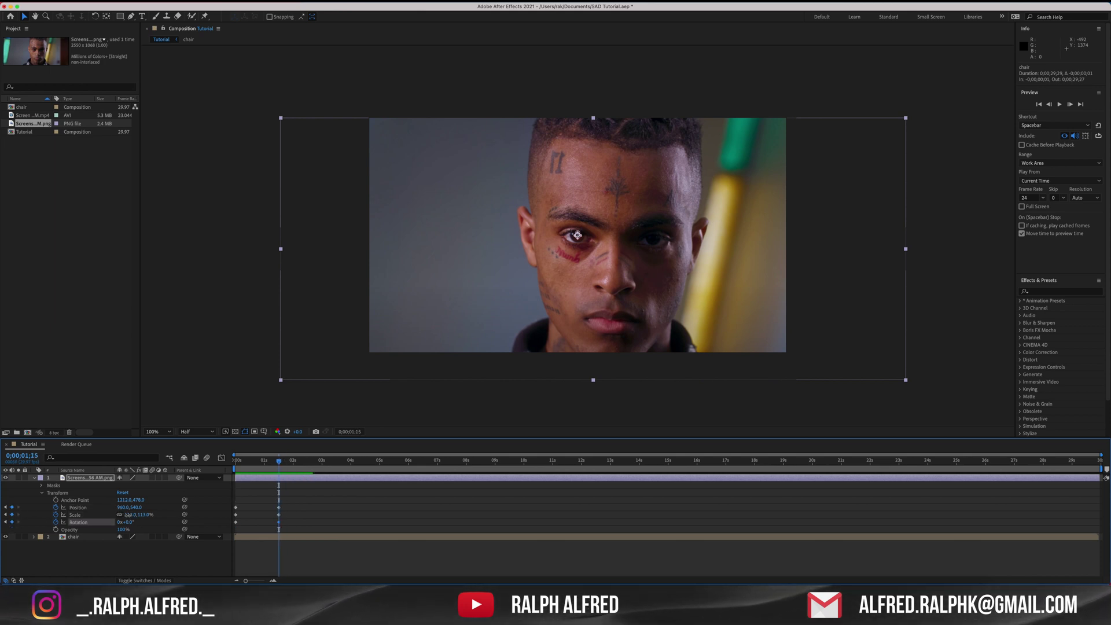
pyautogui.moveTo(127, 515); pyautogui.dragTo(137, 523)
pyautogui.press('Home')
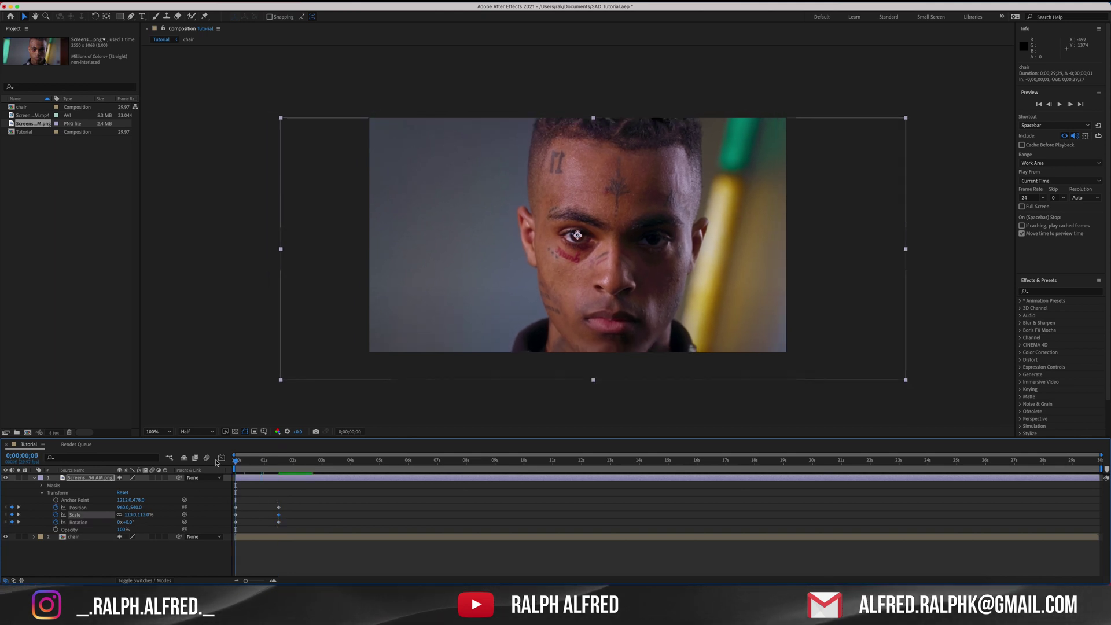
pyautogui.press('space')
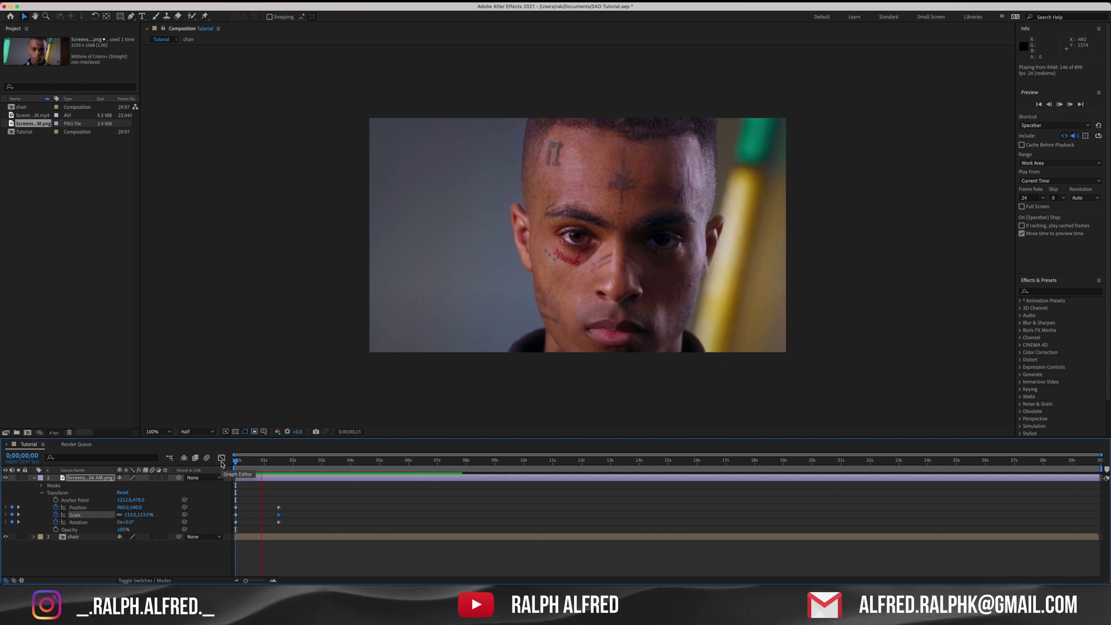
pyautogui.press('space')
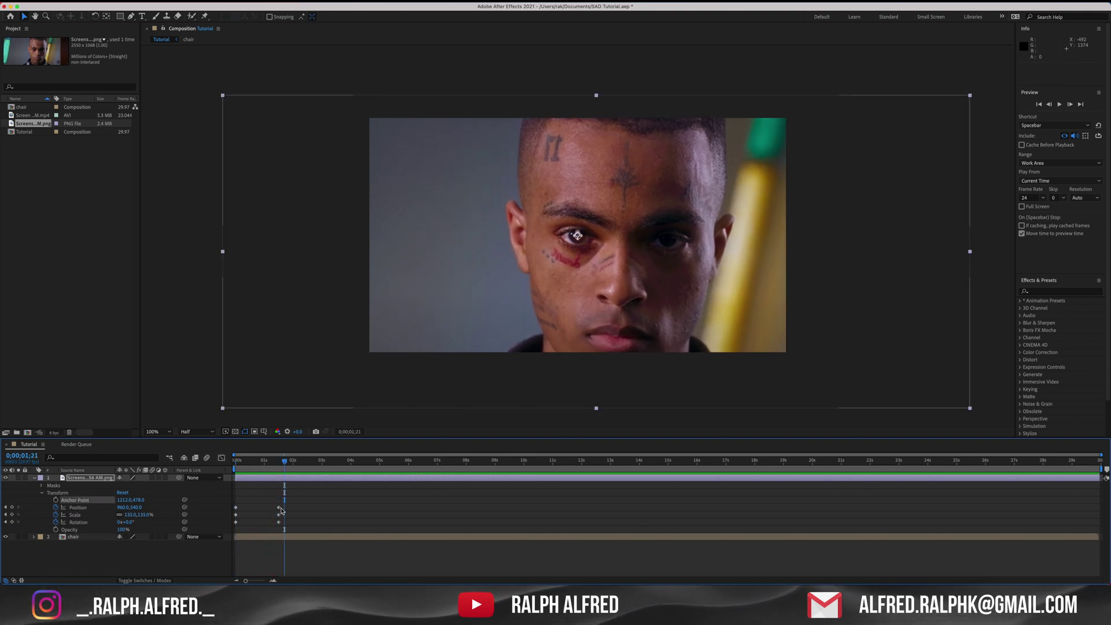
# Move the second set of portrait keyframes earlier, to about 0.7 seconds, and preview the faster zoom.
pyautogui.moveTo(282, 533); pyautogui.dragTo(256, 509)
pyautogui.click(261, 499)
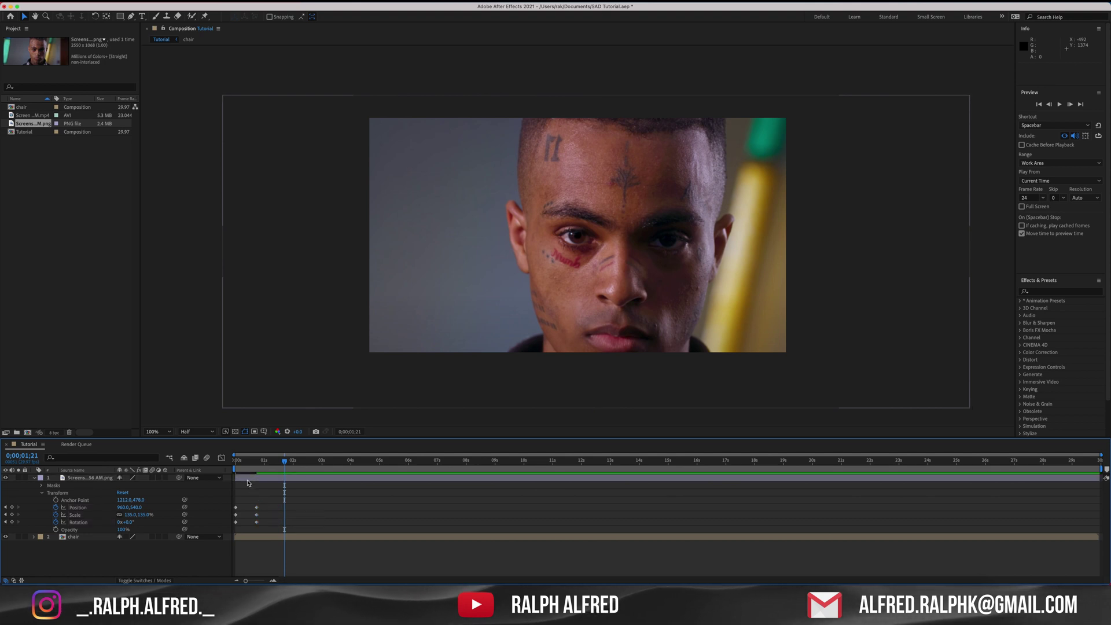
pyautogui.moveTo(245, 461); pyautogui.dragTo(232, 461)
pyautogui.press('space')
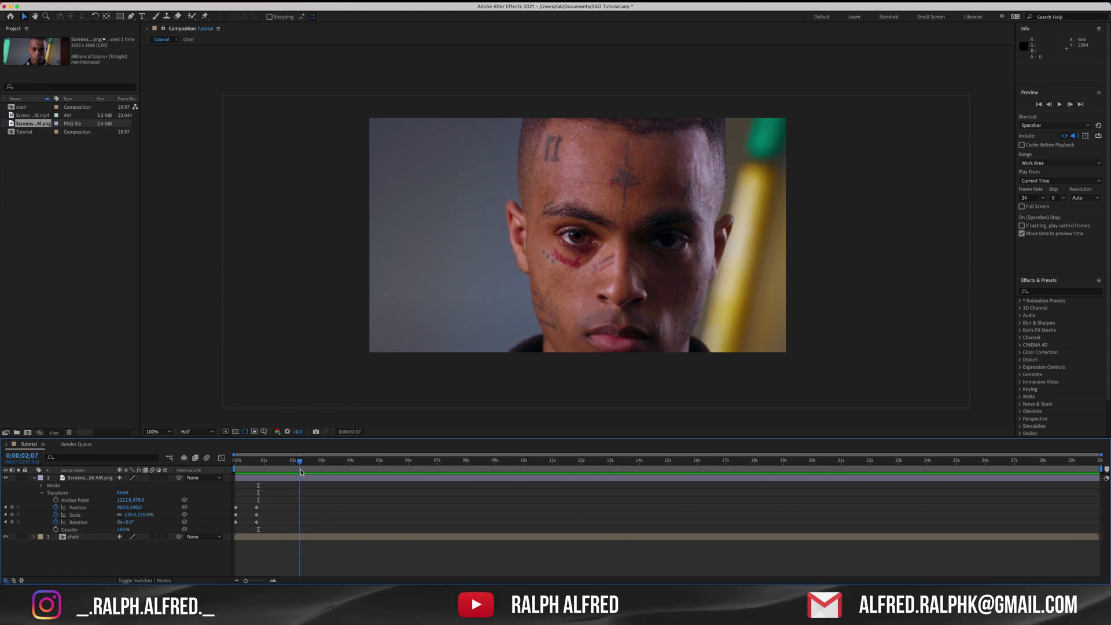
# Add a third set of portrait keyframes at 0;00;02;08 with 27° rotation, 6923% scale and position 960, 438.
pyautogui.moveTo(257, 529); pyautogui.dragTo(257, 530)
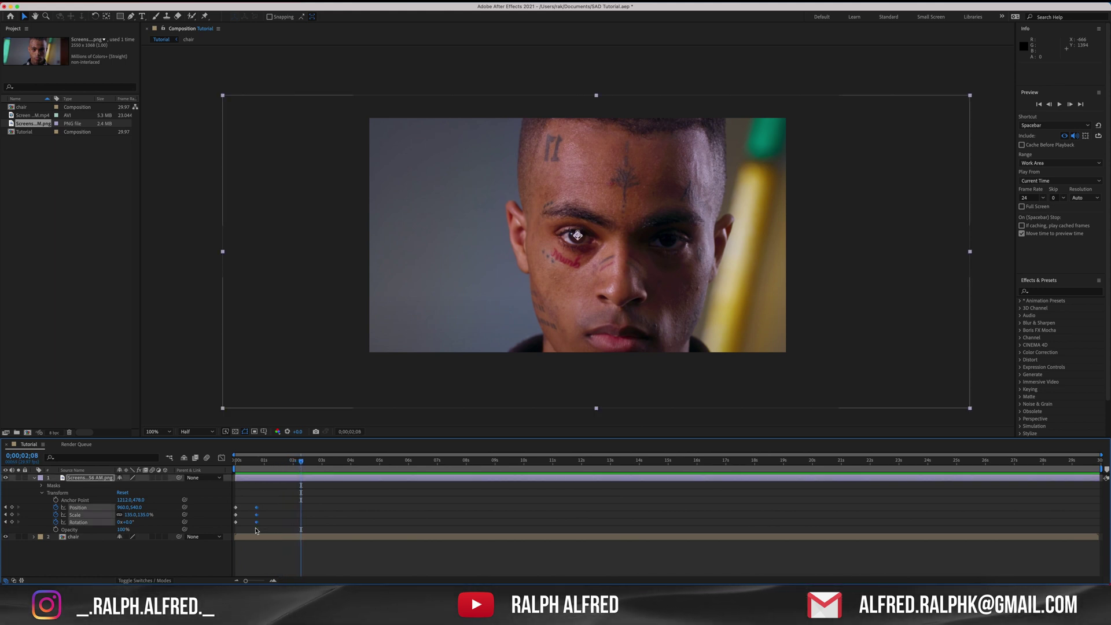
pyautogui.click(299, 509)
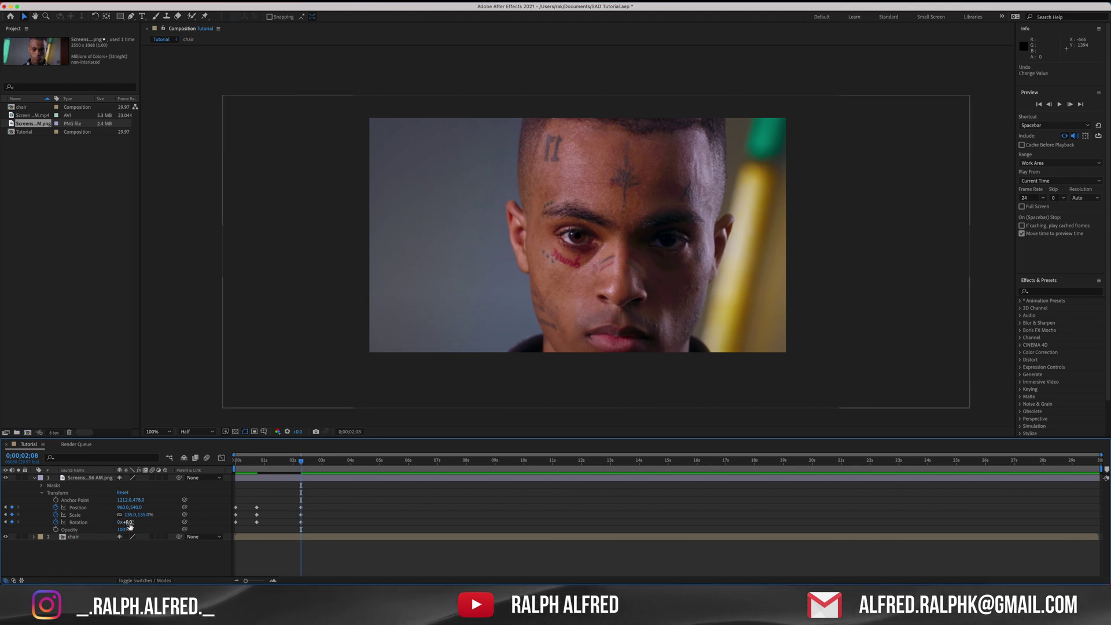
pyautogui.moveTo(128, 523); pyautogui.dragTo(144, 523)
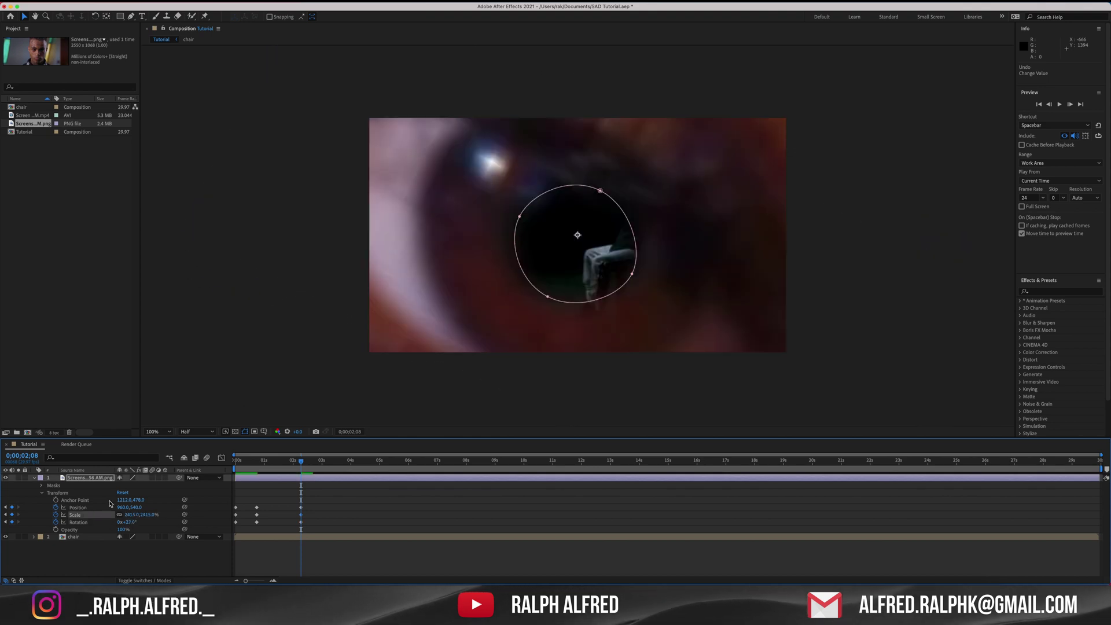
pyautogui.moveTo(128, 515); pyautogui.dragTo(945, 484)
pyautogui.moveTo(945, 484); pyautogui.dragTo(985, 482)
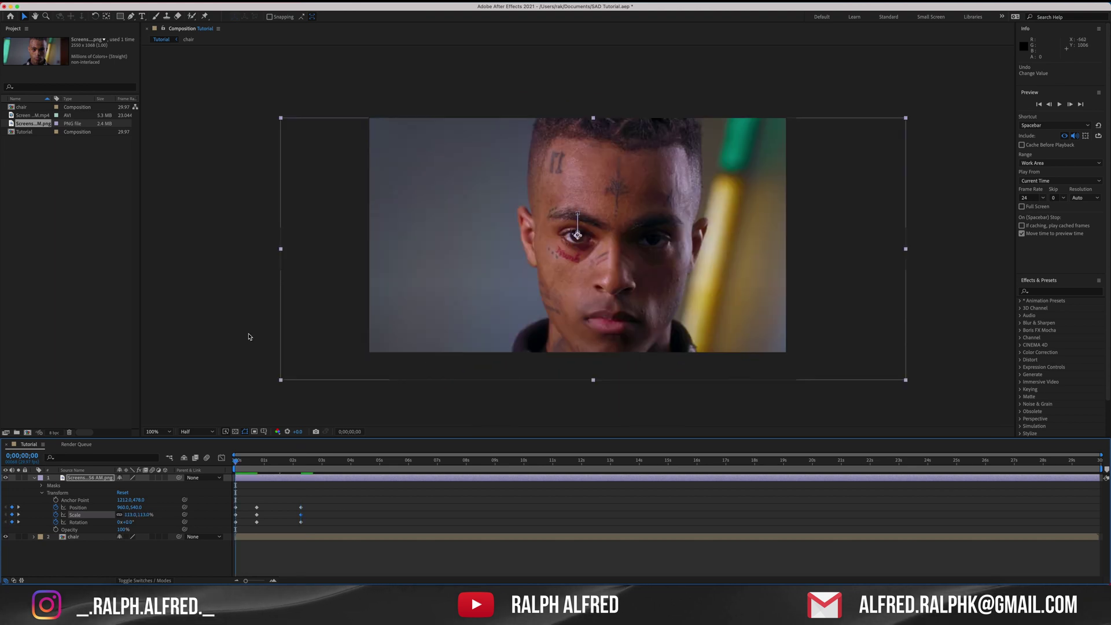
# Preview the eye zoom and set the portrait's rotation at the 0;00;02;08 keyframe to 115°.
pyautogui.press('space')
pyautogui.press('space')
pyautogui.moveTo(248, 461); pyautogui.dragTo(302, 478)
pyautogui.press('space')
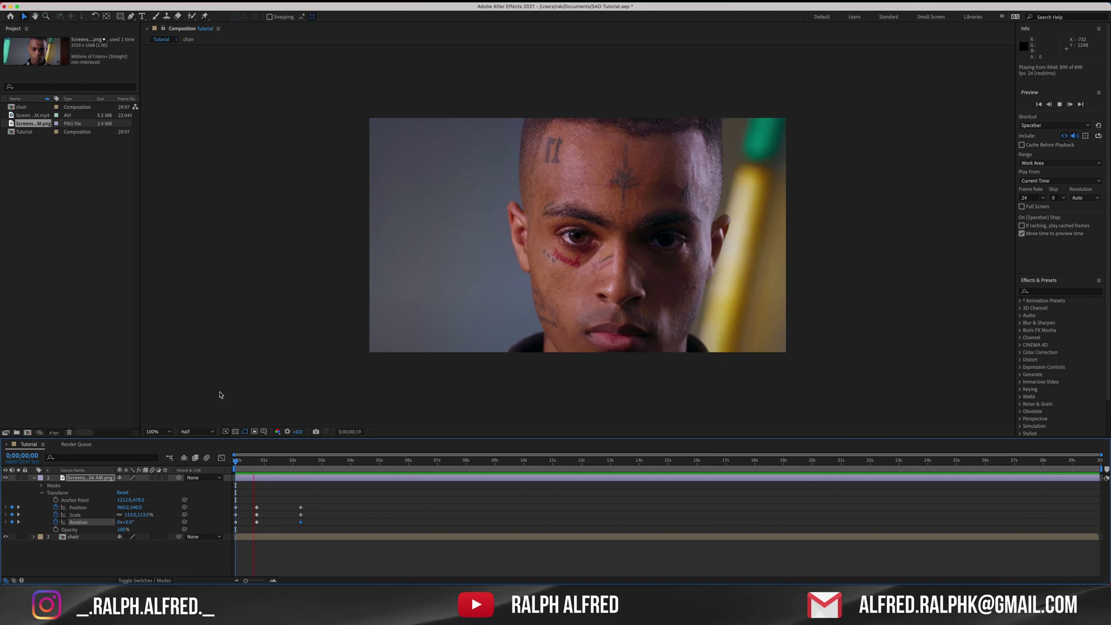
# Move the middle set of portrait keyframes earlier, to 0;00;00;15, and replay the zoom.
pyautogui.press('space')
pyautogui.click(257, 461)
pyautogui.press('space')
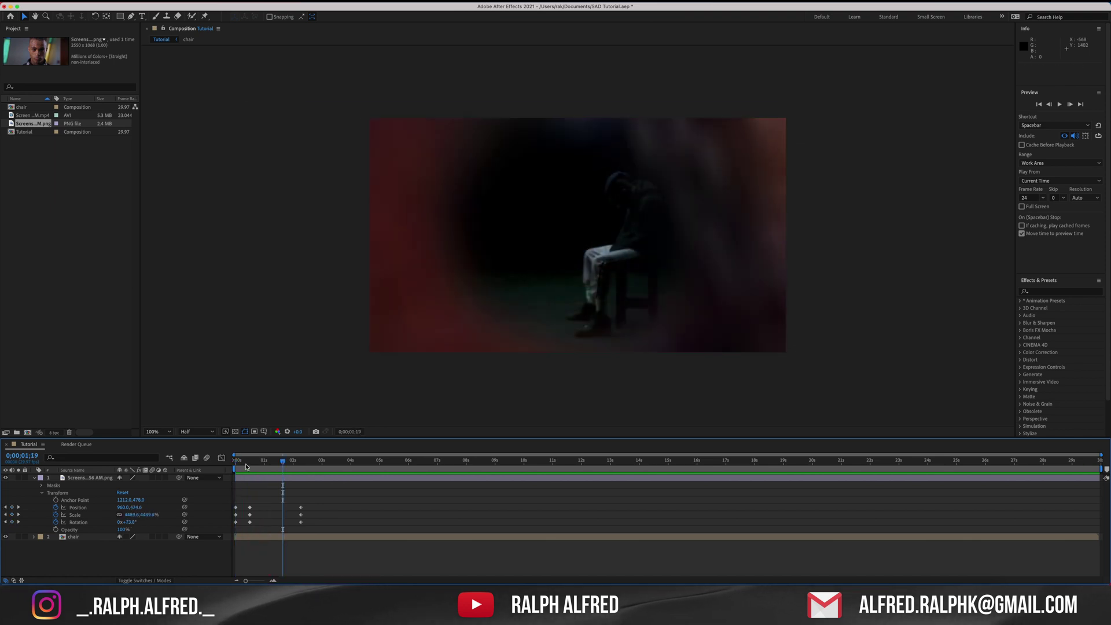
# Fade the portrait's opacity from 100% at 0;00;01;20 to 3% at 0;00;02;04 and preview the fade.
pyautogui.click(261, 470)
pyautogui.moveTo(262, 470); pyautogui.dragTo(283, 484)
pyautogui.click(56, 530)
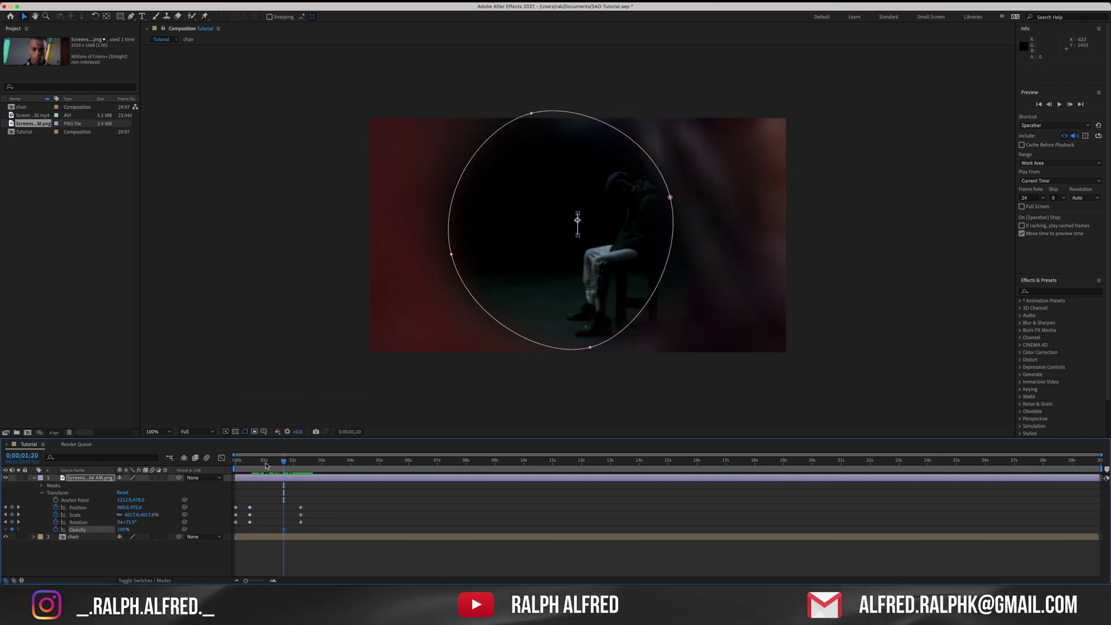
pyautogui.moveTo(284, 464); pyautogui.dragTo(297, 470)
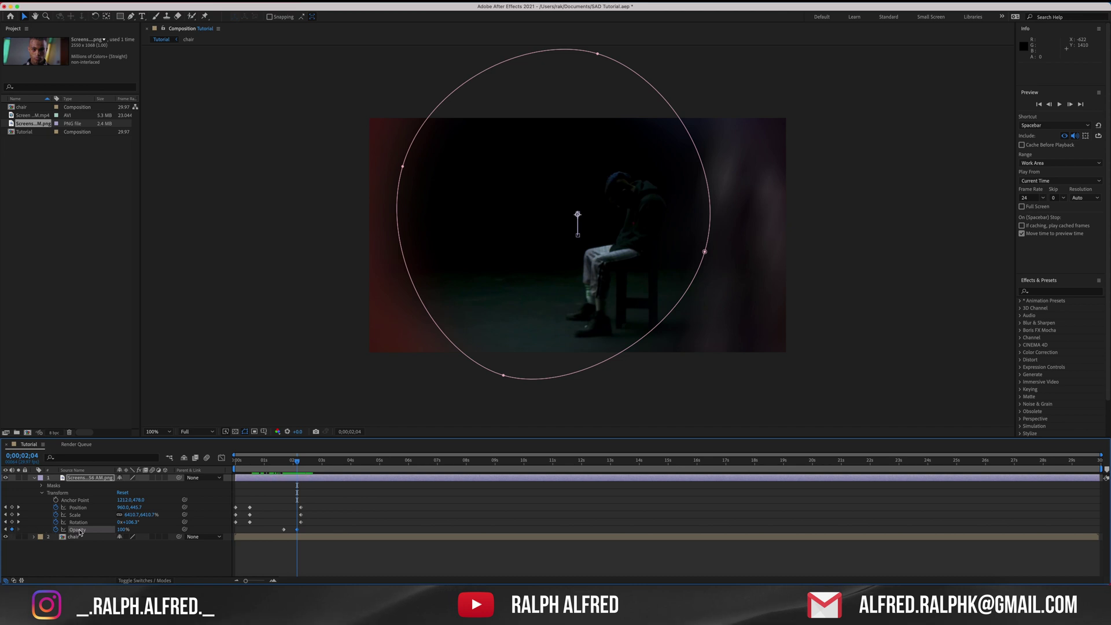
pyautogui.moveTo(120, 529); pyautogui.dragTo(268, 503)
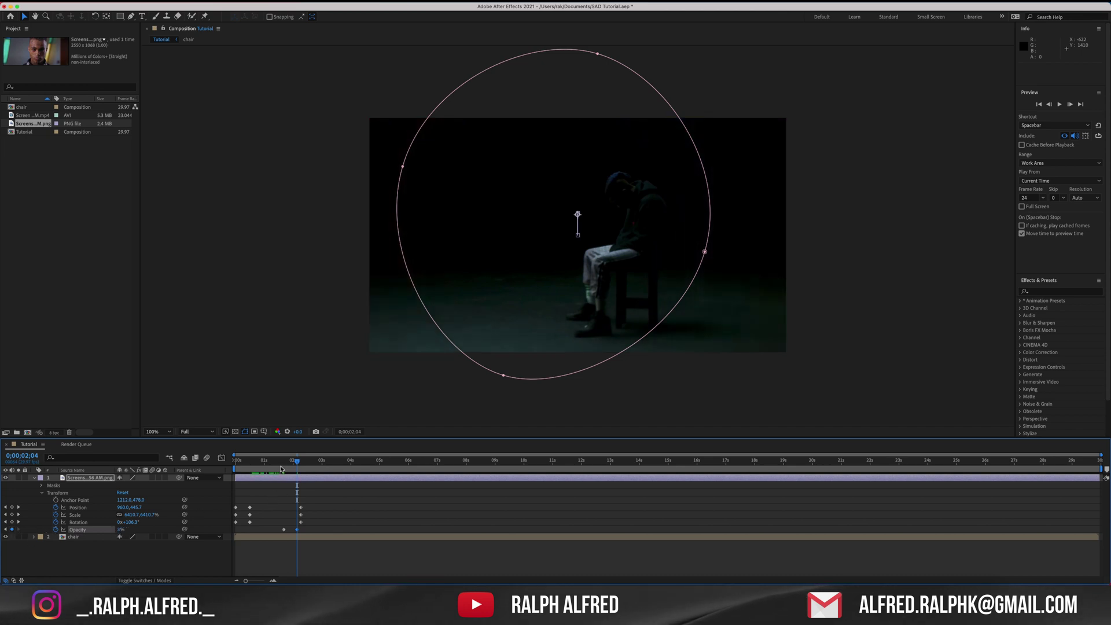
pyautogui.click(281, 463)
pyautogui.press('space')
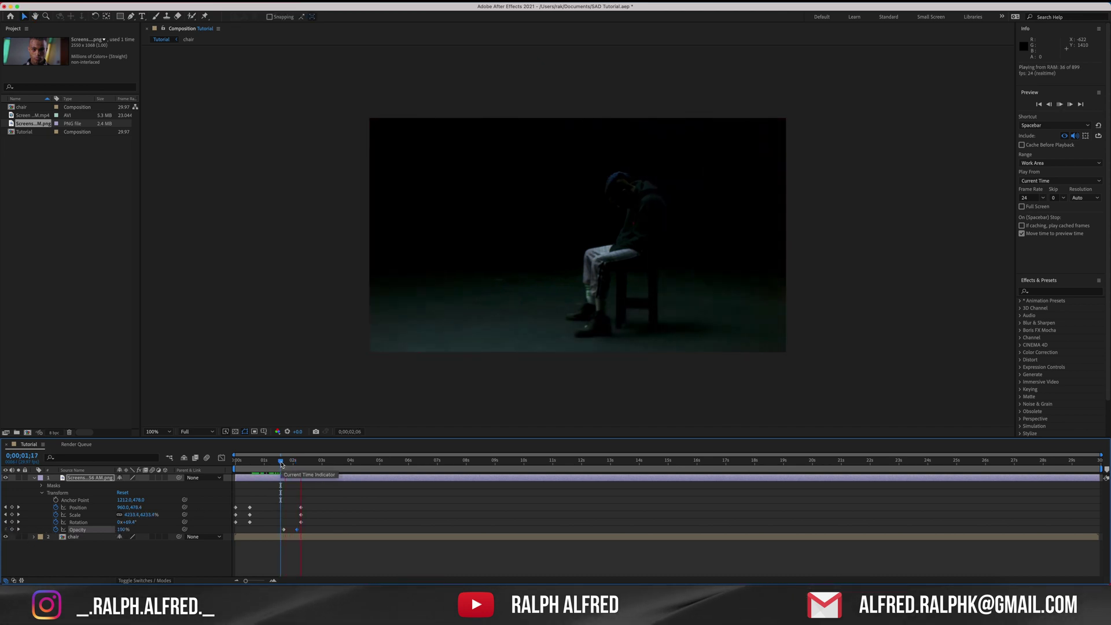
# Apply Easy Ease to the portrait's last Position, Scale and Rotation keyframes and preview the transition.
pyautogui.moveTo(281, 463); pyautogui.dragTo(299, 524)
pyautogui.rightClick(300, 516)
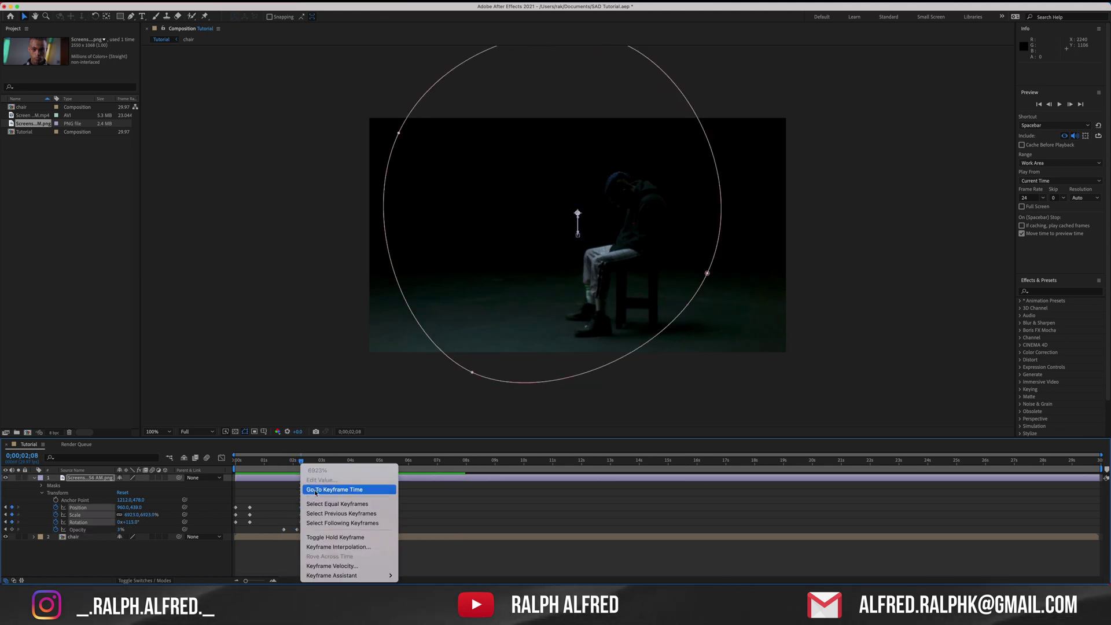
pyautogui.moveTo(324, 578)
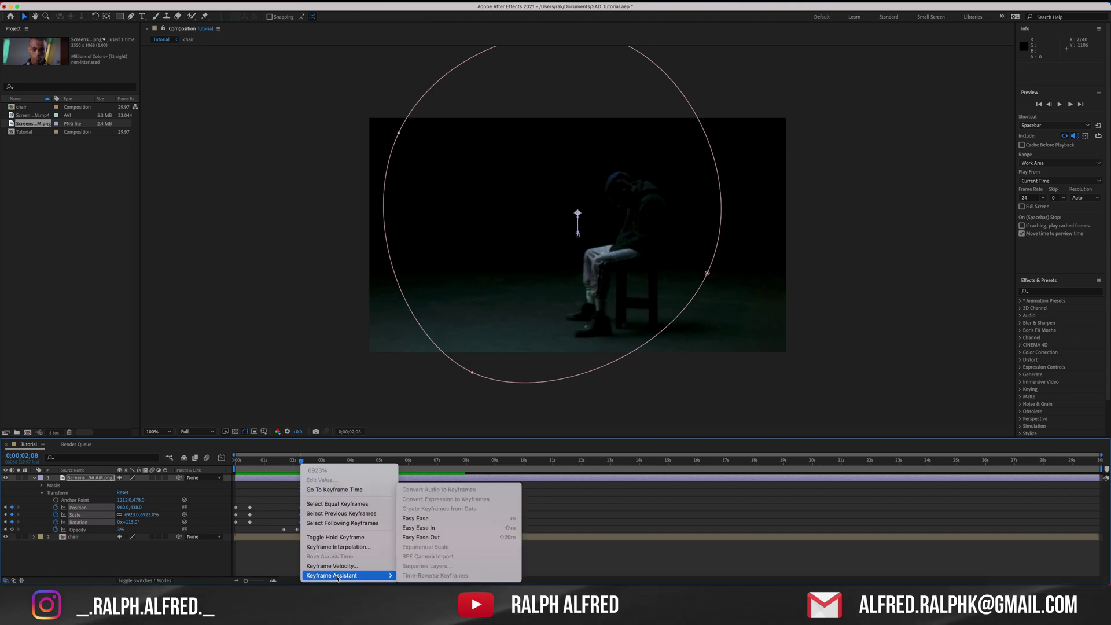
pyautogui.click(437, 519)
pyautogui.moveTo(301, 467); pyautogui.dragTo(245, 468)
pyautogui.press('space')
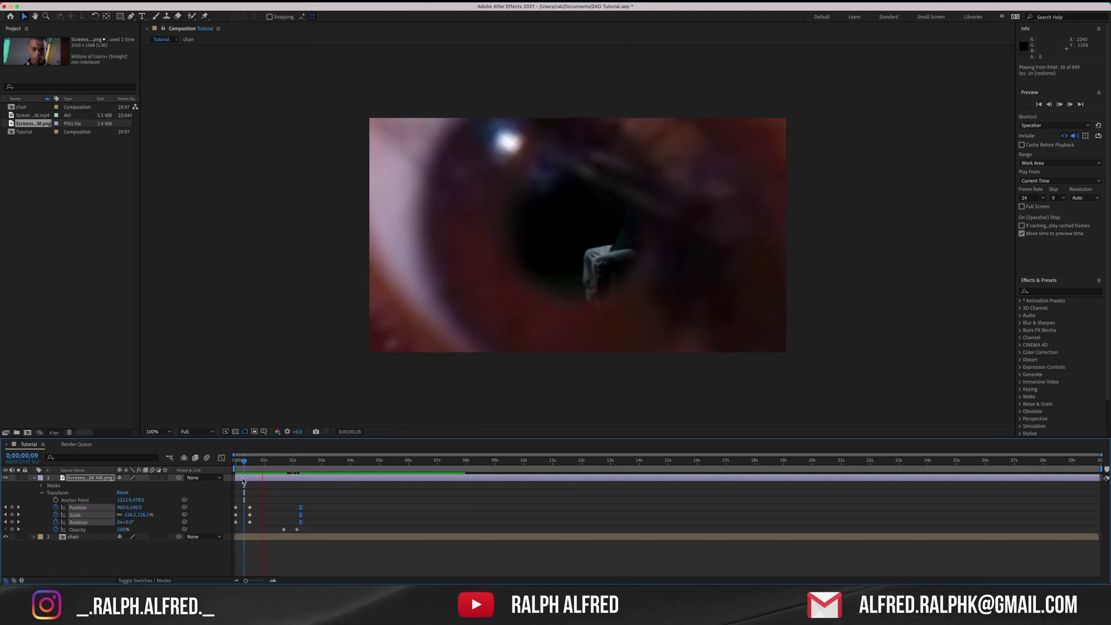
pyautogui.press('space')
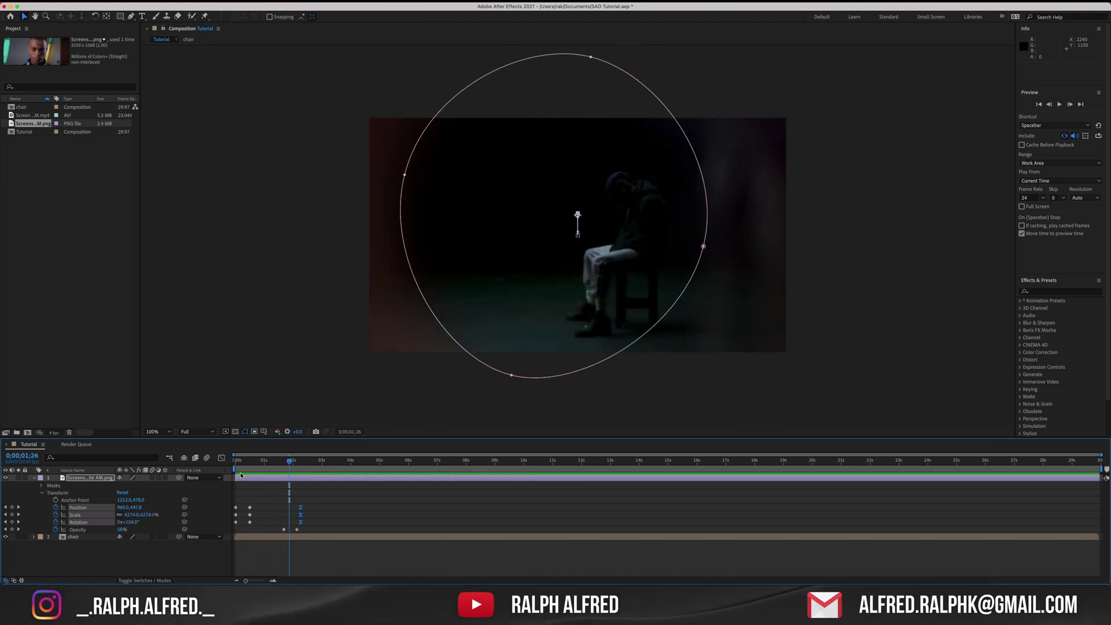
pyautogui.press('Home')
pyautogui.press('space')
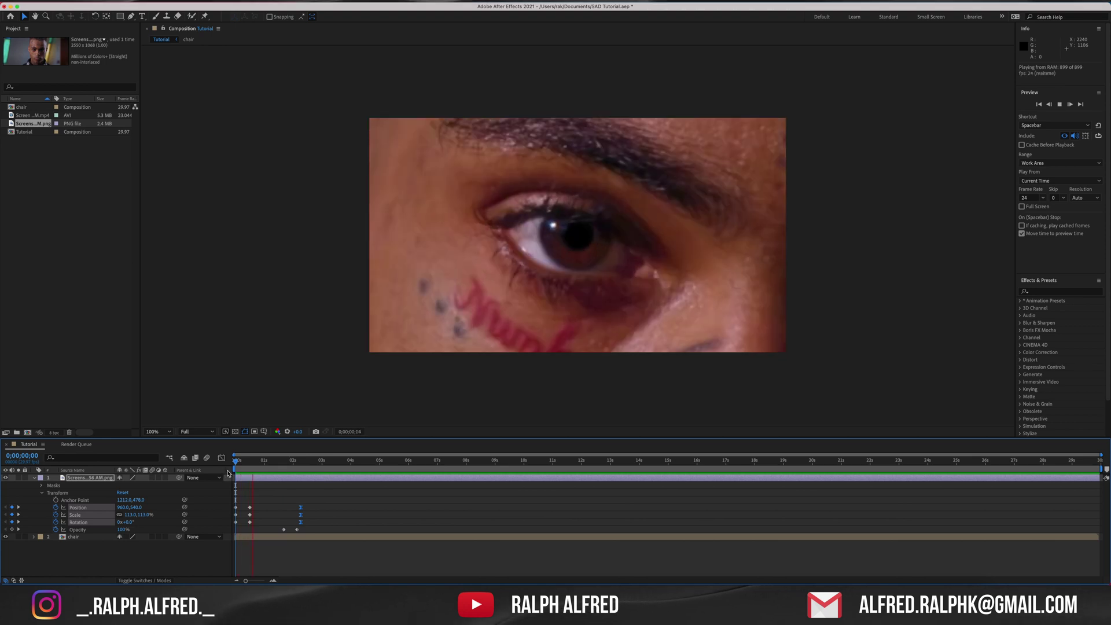
pyautogui.press('space')
# Apply Easy Ease to the portrait's middle Position, Scale and Rotation keyframes.
pyautogui.moveTo(250, 499); pyautogui.dragTo(249, 526)
pyautogui.rightClick(249, 522)
pyautogui.moveTo(298, 579)
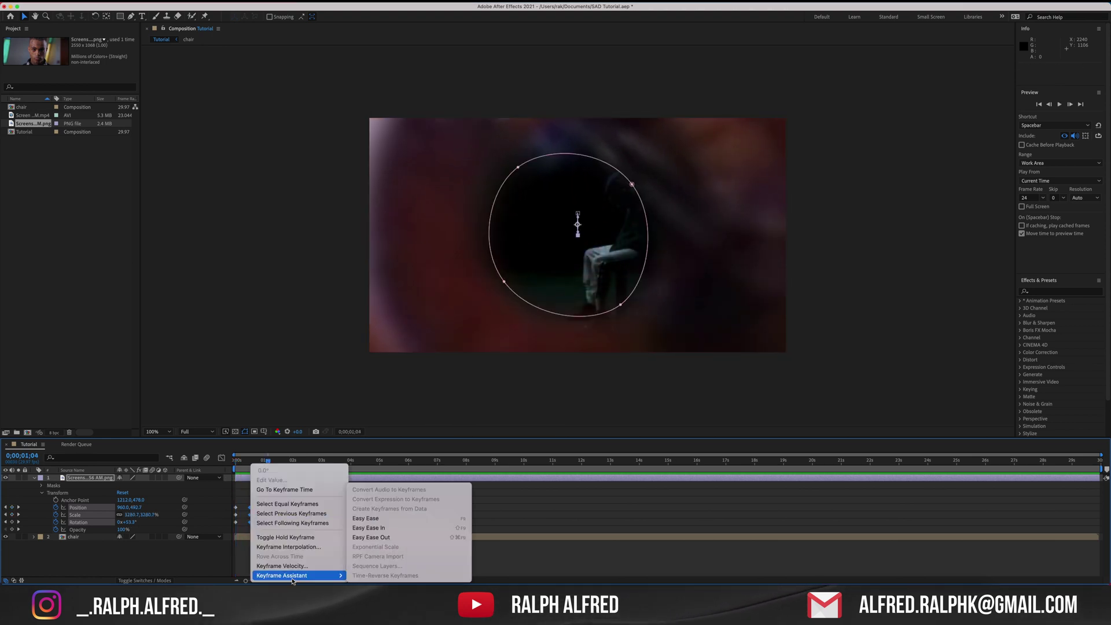
pyautogui.click(366, 518)
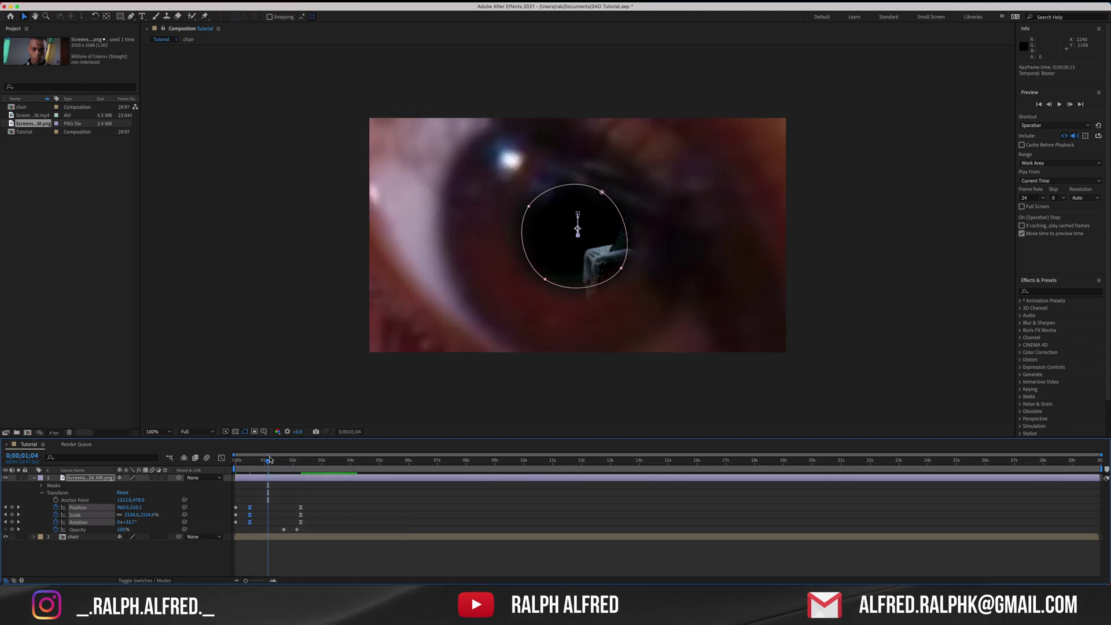
# Save the project and play the eased eye zoom from the beginning.
pyautogui.moveTo(269, 459); pyautogui.dragTo(233, 459)
pyautogui.click(220, 390)
pyautogui.press('super+s')
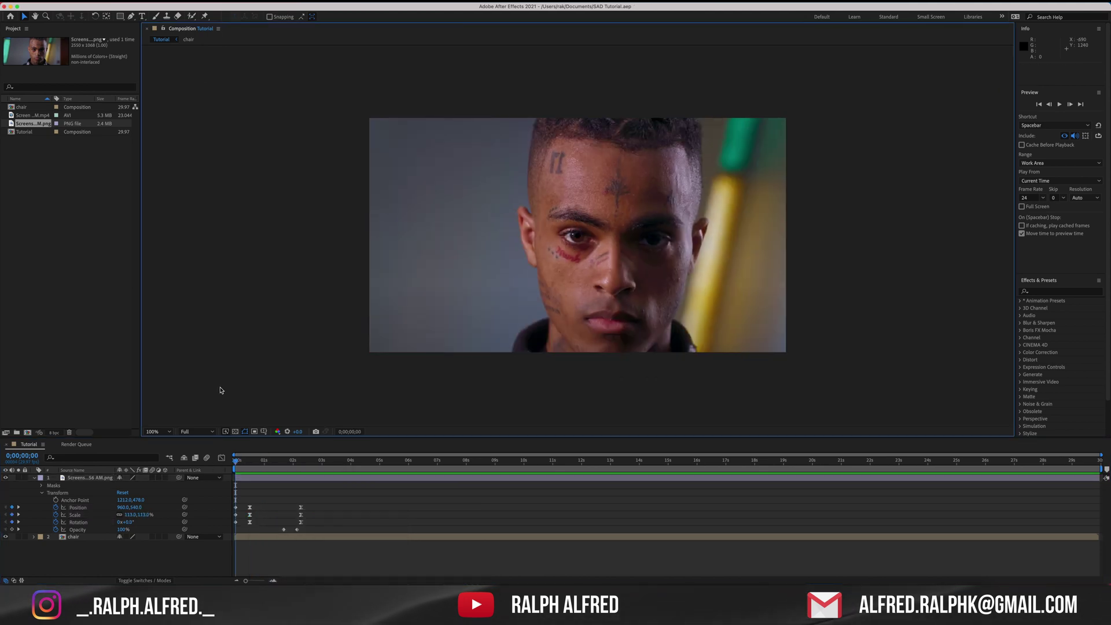
pyautogui.press('space')
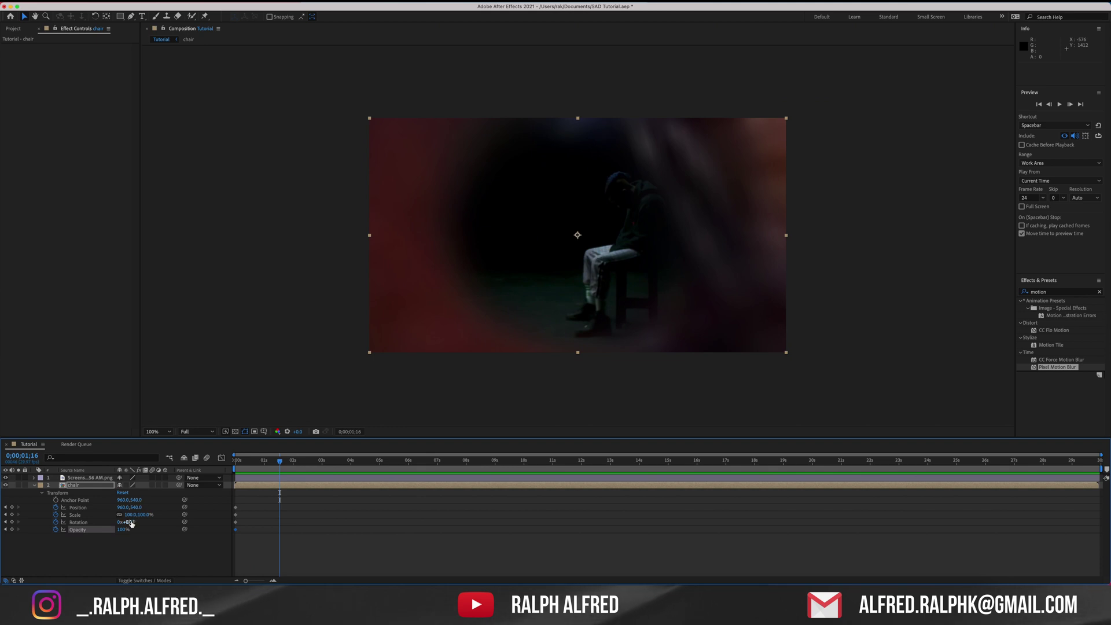
# Animate the chair layer from -60° rotation and 5% scale at the start to its keyframes at 0;00;01;16, and check the motion.
pyautogui.moveTo(128, 522); pyautogui.dragTo(133, 522)
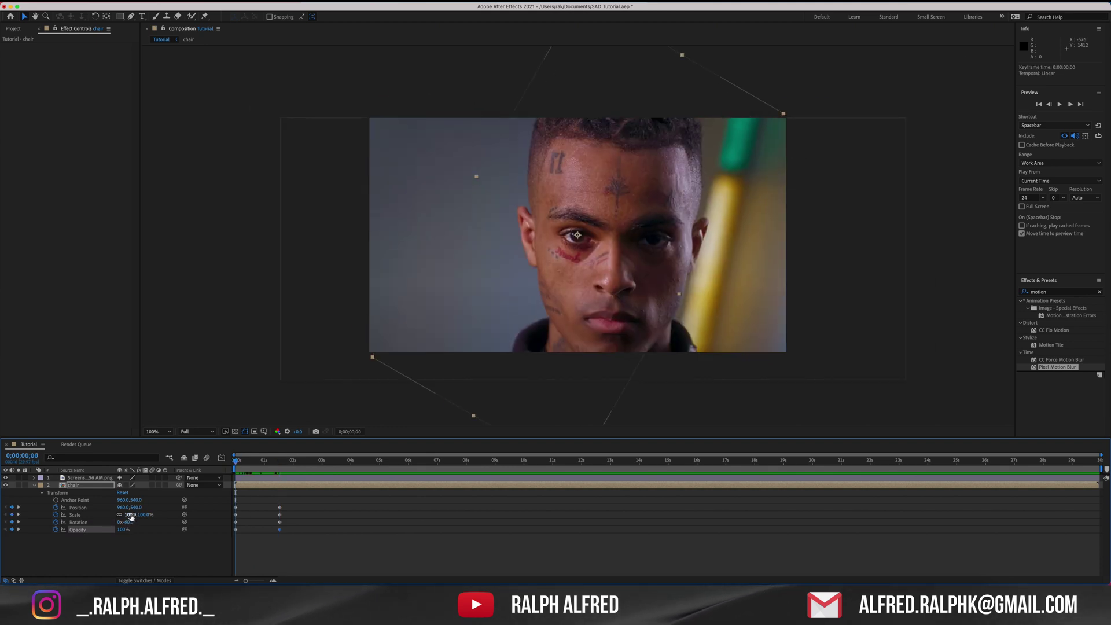
pyautogui.moveTo(127, 514); pyautogui.dragTo(108, 520)
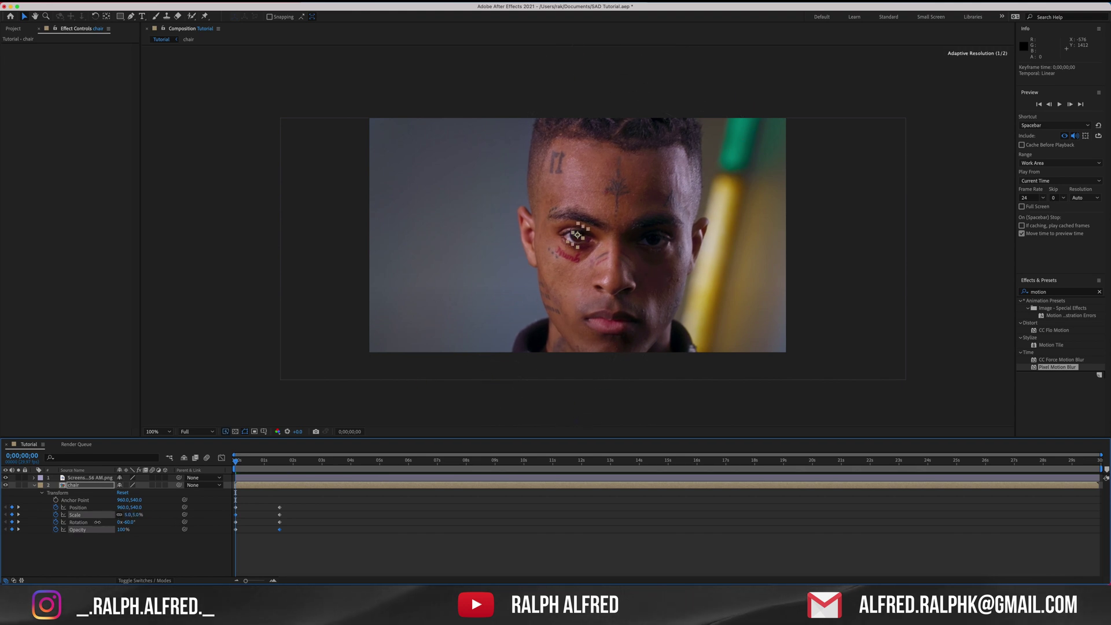
pyautogui.click(276, 389)
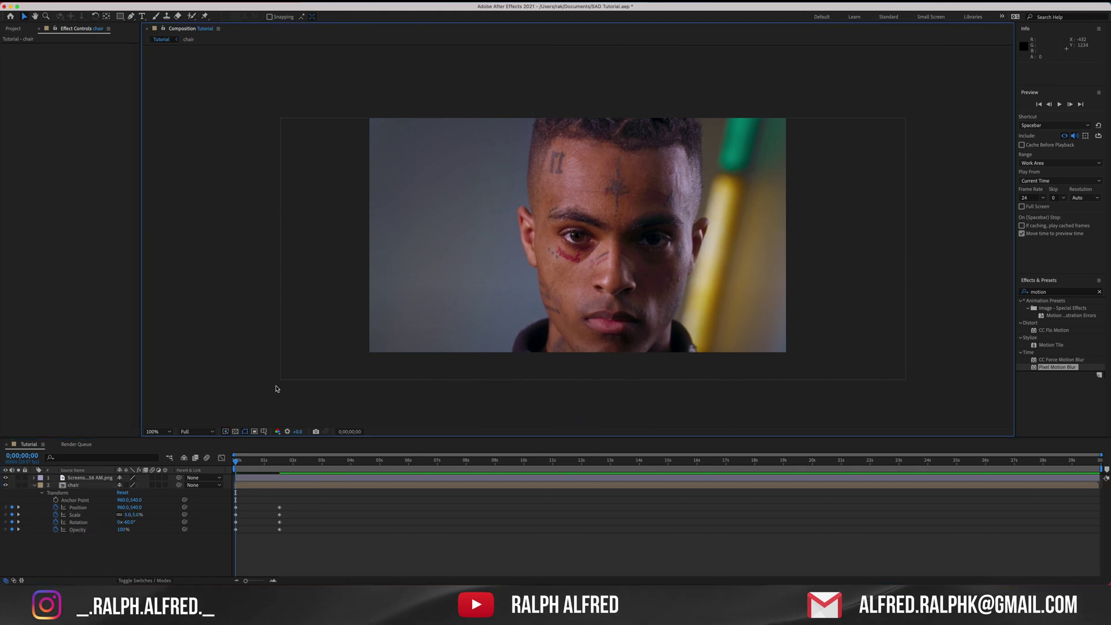
pyautogui.moveTo(267, 461); pyautogui.dragTo(252, 485)
pyautogui.press('Home')
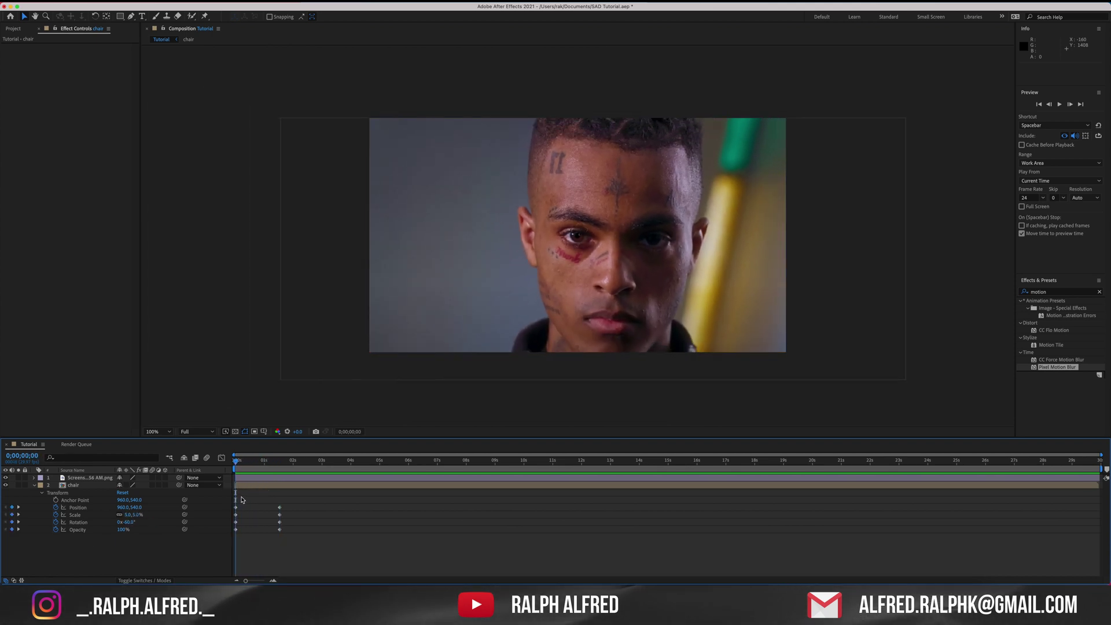
# Add an Opacity keyframe to the chair layer at 0;00;00;09, preview it from the start, and shift that keyframe slightly later.
pyautogui.moveTo(238, 464); pyautogui.dragTo(243, 463)
pyautogui.click(12, 530)
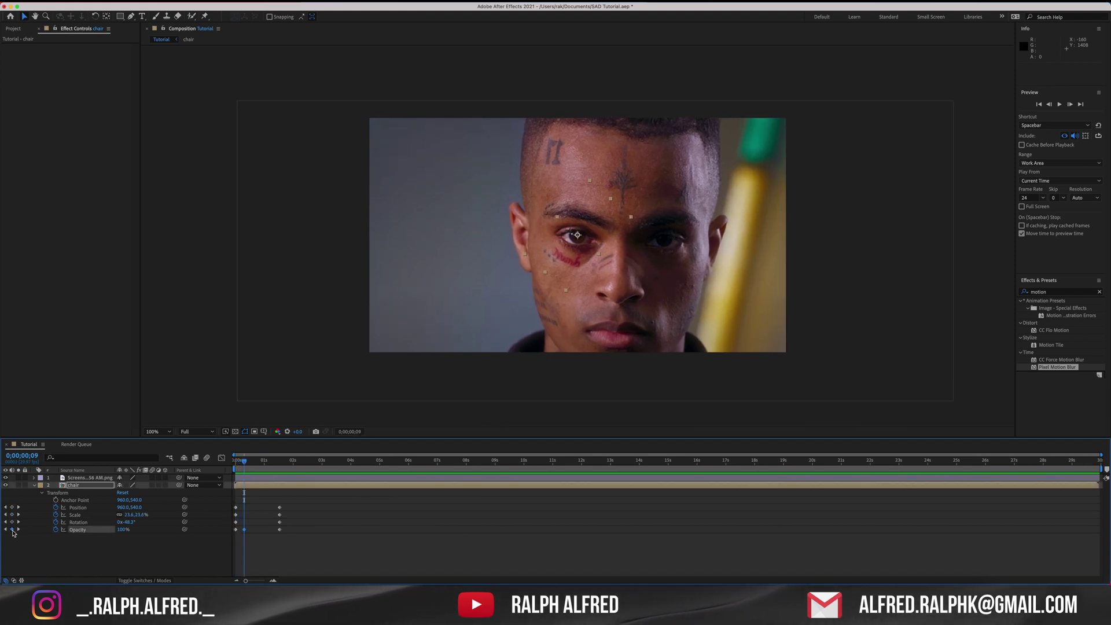
pyautogui.moveTo(247, 464); pyautogui.dragTo(233, 468)
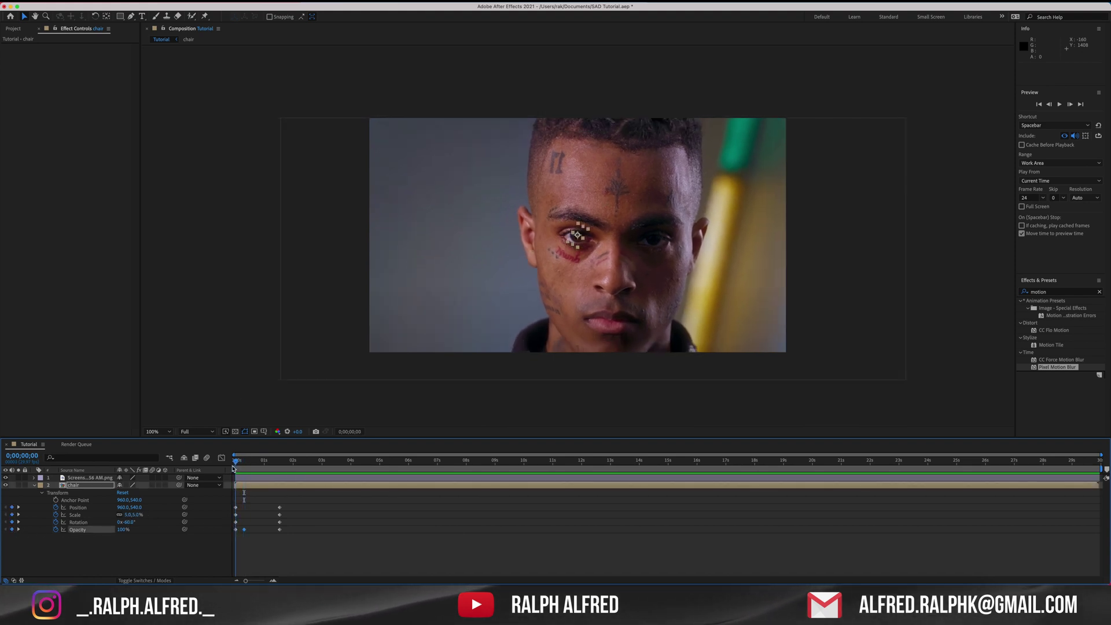
pyautogui.press('space')
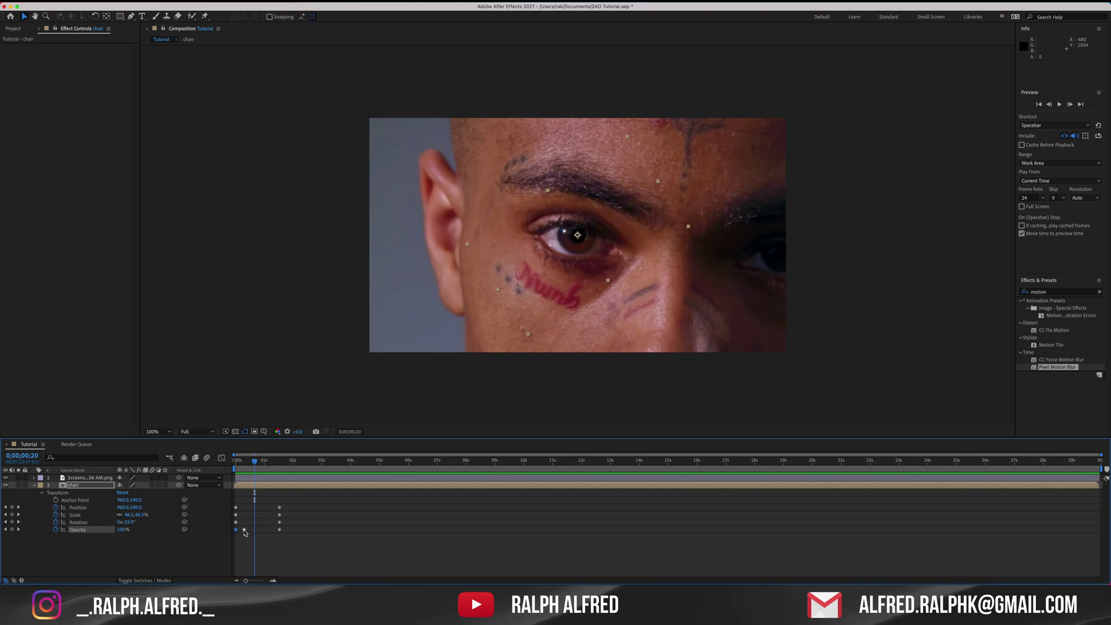
pyautogui.moveTo(244, 530); pyautogui.dragTo(250, 530)
pyautogui.moveTo(254, 461); pyautogui.dragTo(230, 470)
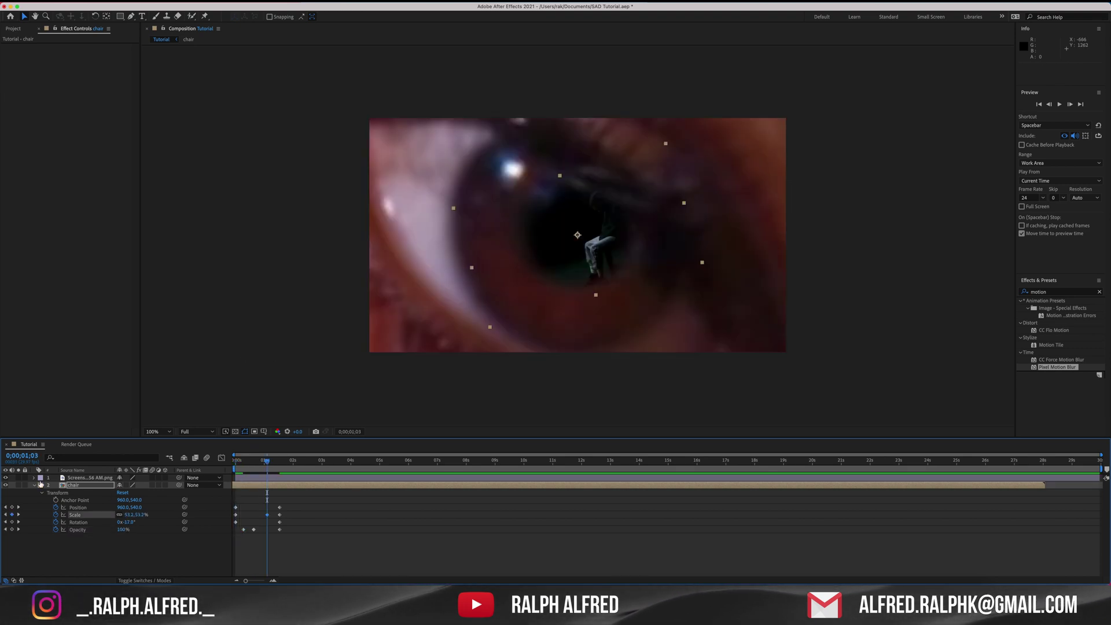
# Set the Mask Feather of the portrait's pupil mask to 3 pixels.
pyautogui.click(34, 478)
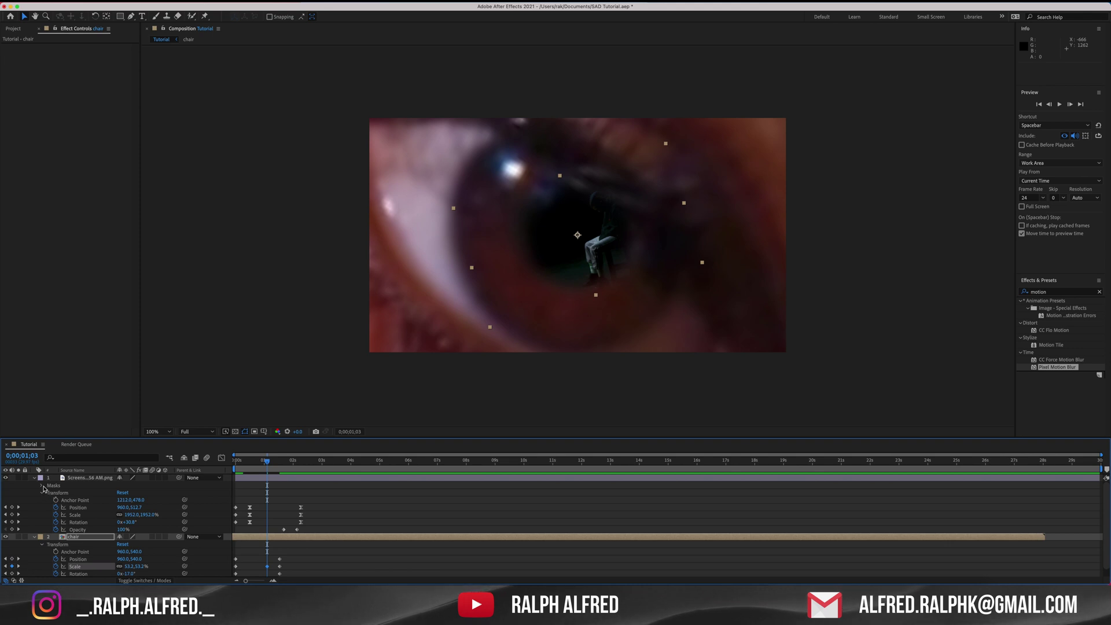
pyautogui.click(41, 486)
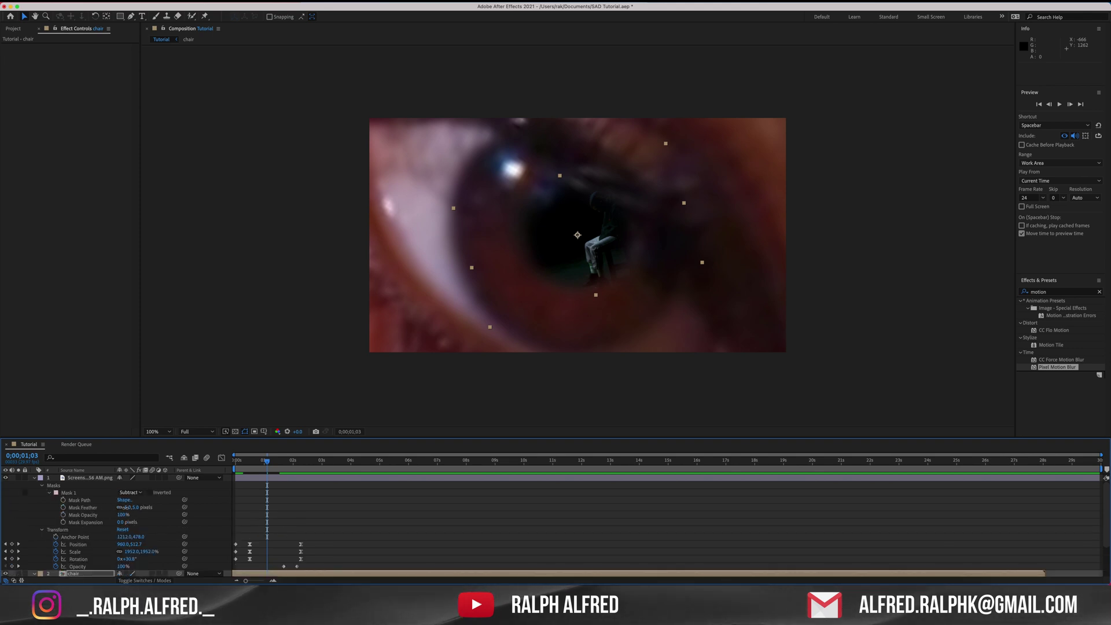
pyautogui.click(128, 507)
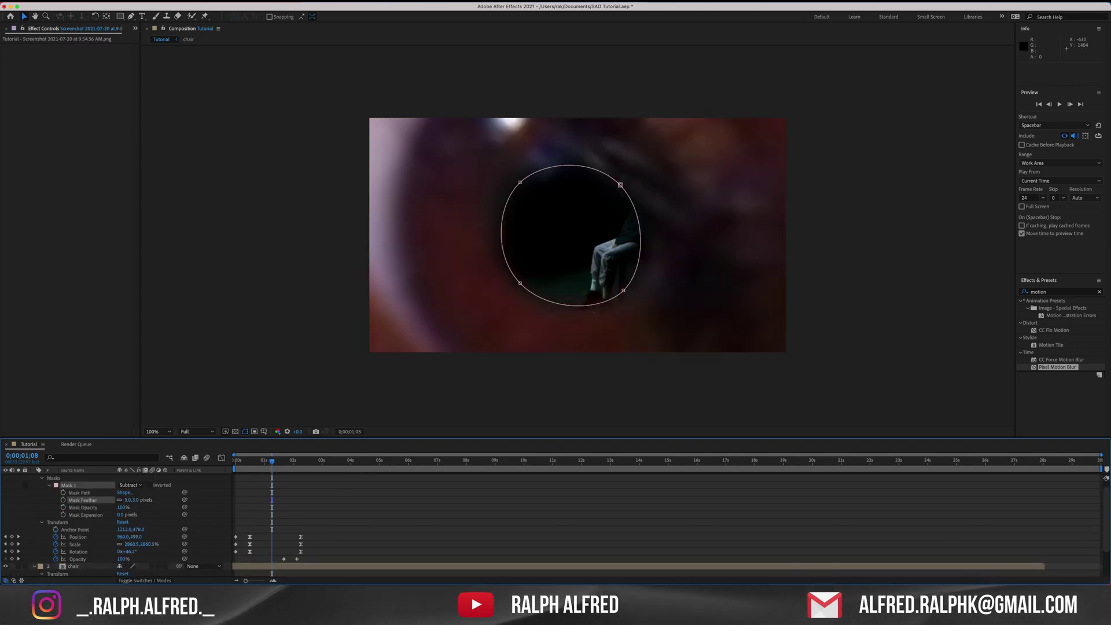
pyautogui.click(41, 479)
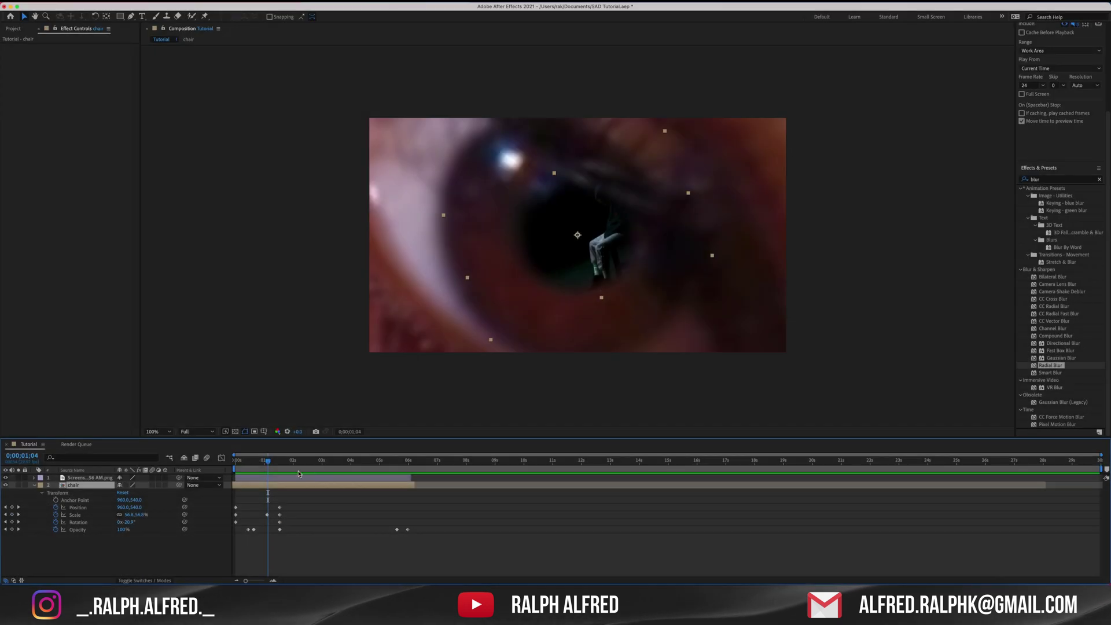
# Find the Radial Blur effect and apply it to the chair layer.
pyautogui.click(299, 476)
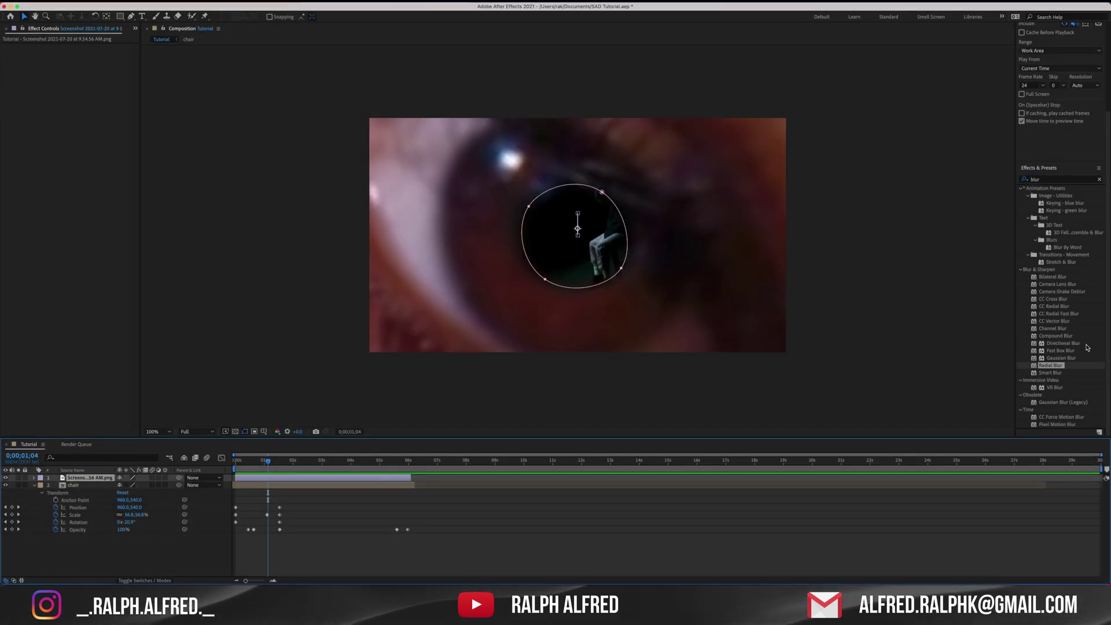
pyautogui.click(1098, 179)
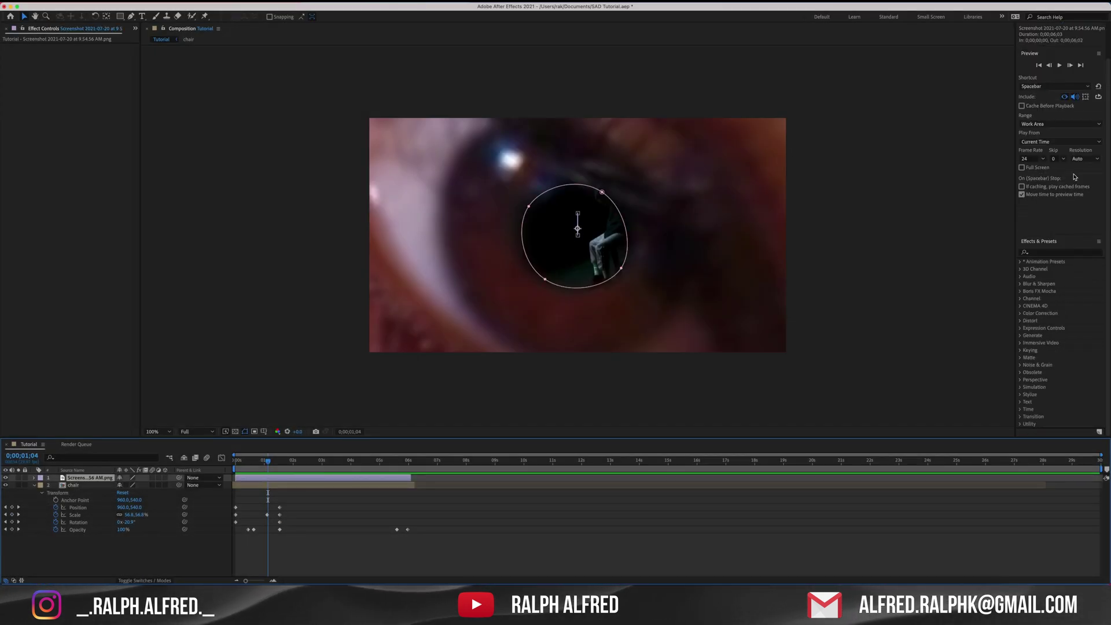
pyautogui.click(1045, 251)
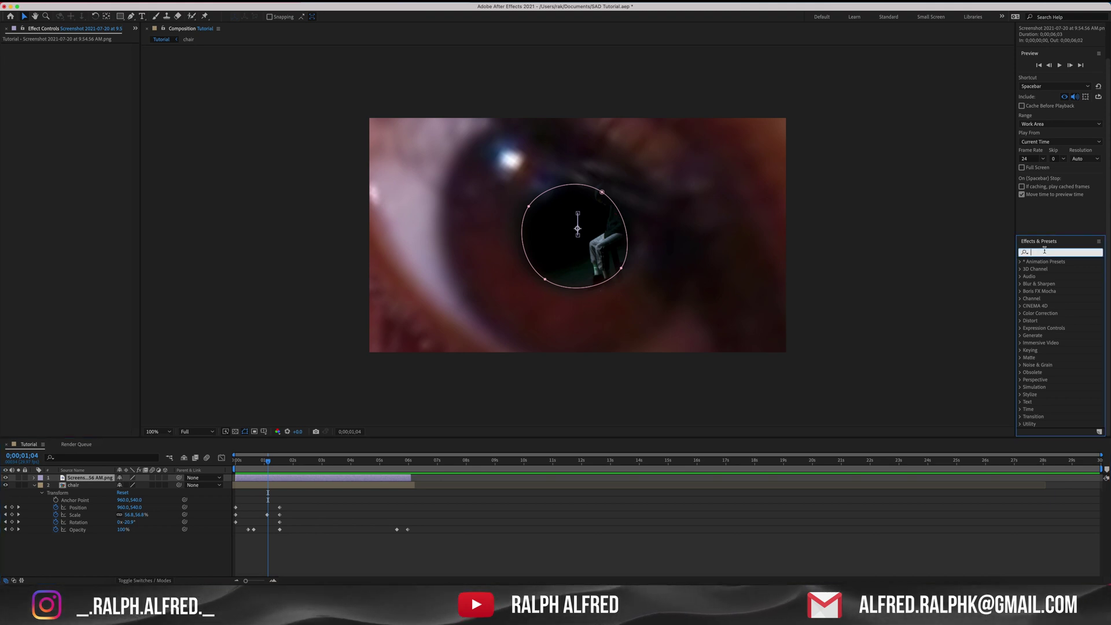
pyautogui.write('Radial')
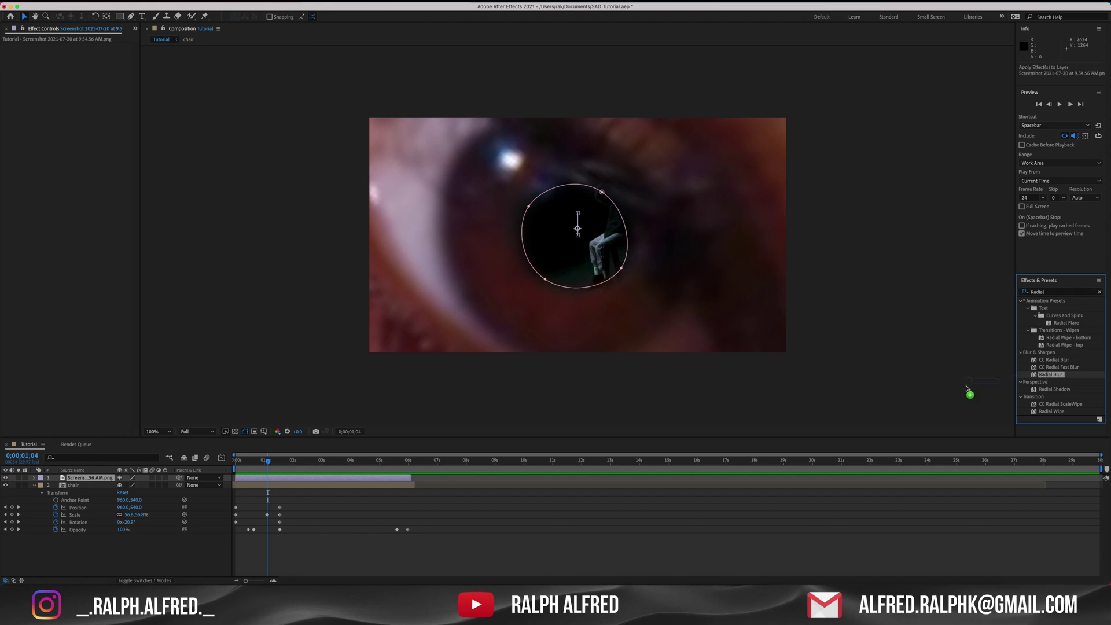
pyautogui.moveTo(914, 399); pyautogui.dragTo(405, 486)
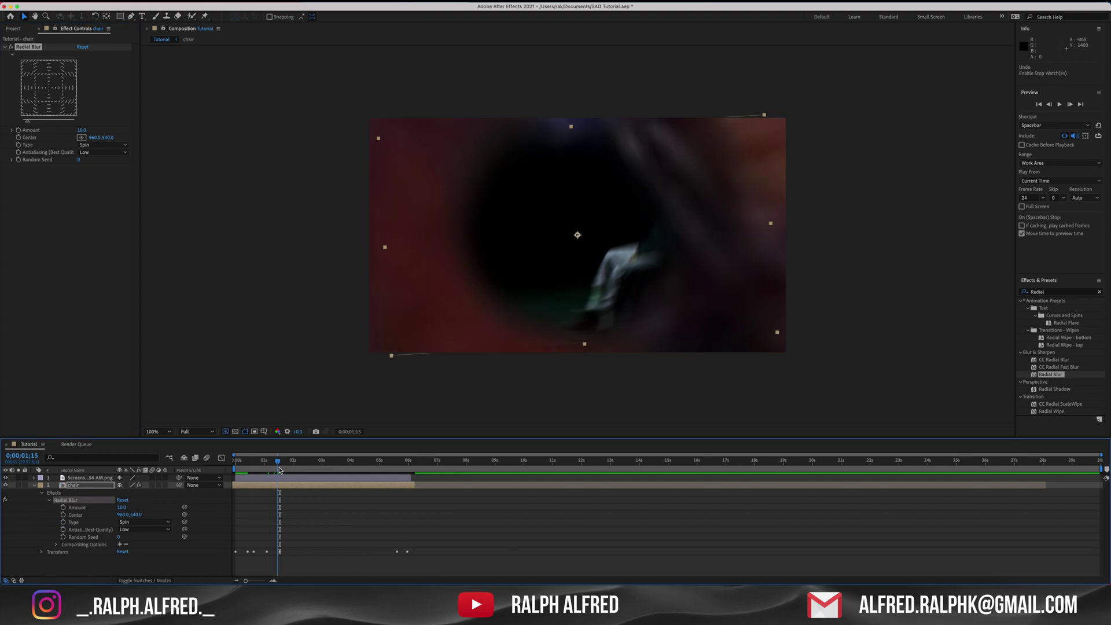
# Animate the chair's Radial Blur Amount from 10 shortly after one second to a second keyframe at 0;00;01;16.
pyautogui.moveTo(278, 463)
pyautogui.mouseDown()
pyautogui.moveTo(282, 473)
pyautogui.moveTo(269, 474)
pyautogui.mouseUp()
pyautogui.click(19, 131)
pyautogui.moveTo(272, 463); pyautogui.dragTo(281, 472)
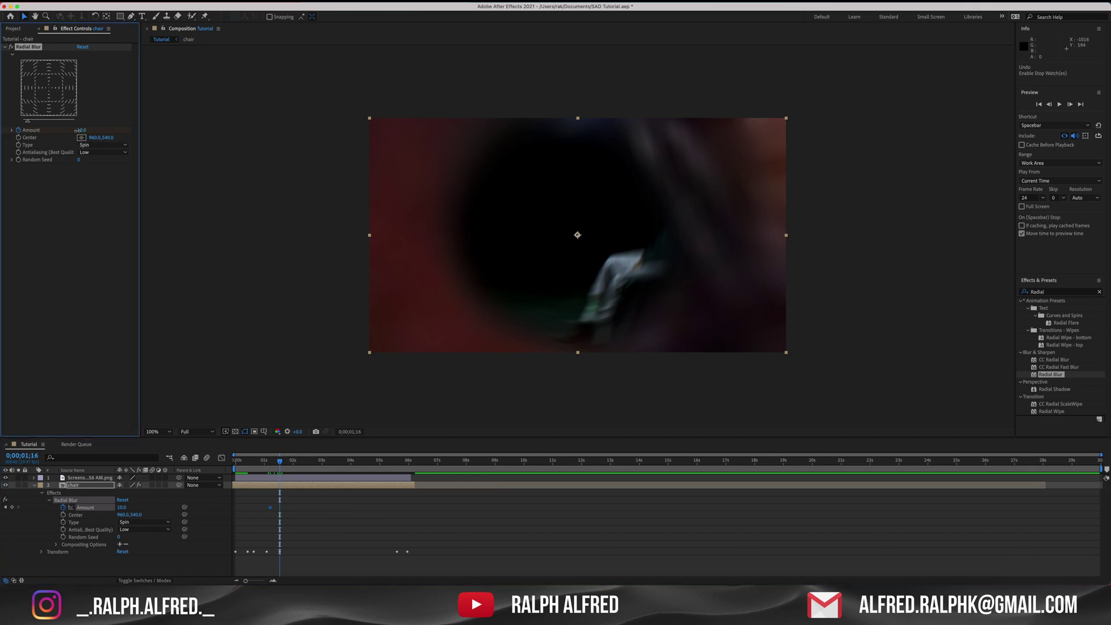
# Save the project and play the eye zoom with the radial blur from the beginning.
pyautogui.click(260, 461)
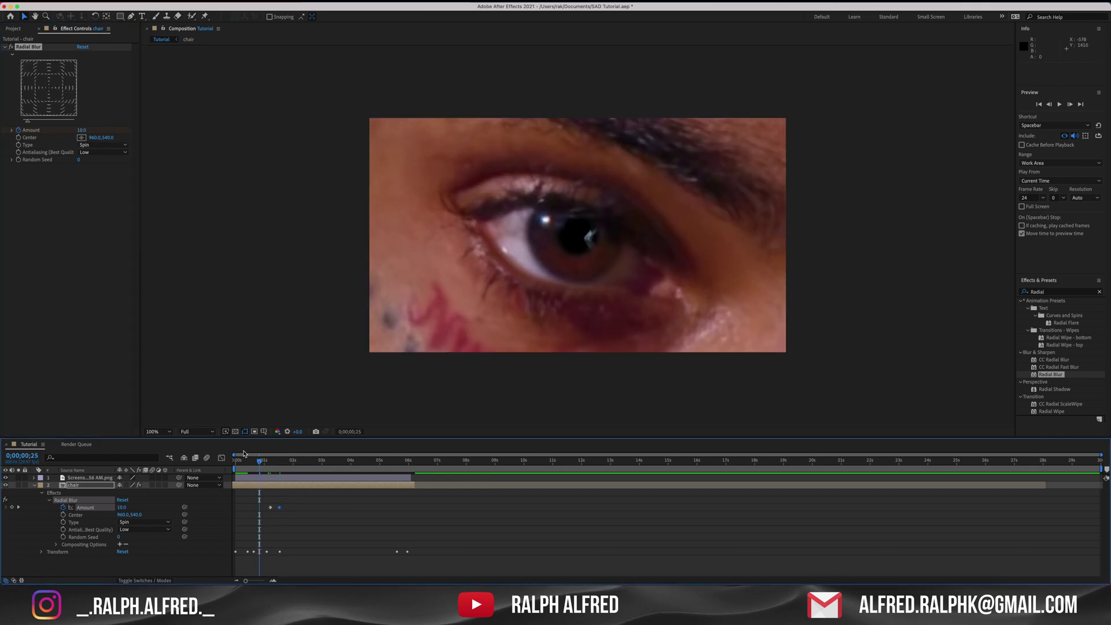
pyautogui.press('space')
pyautogui.click(246, 286)
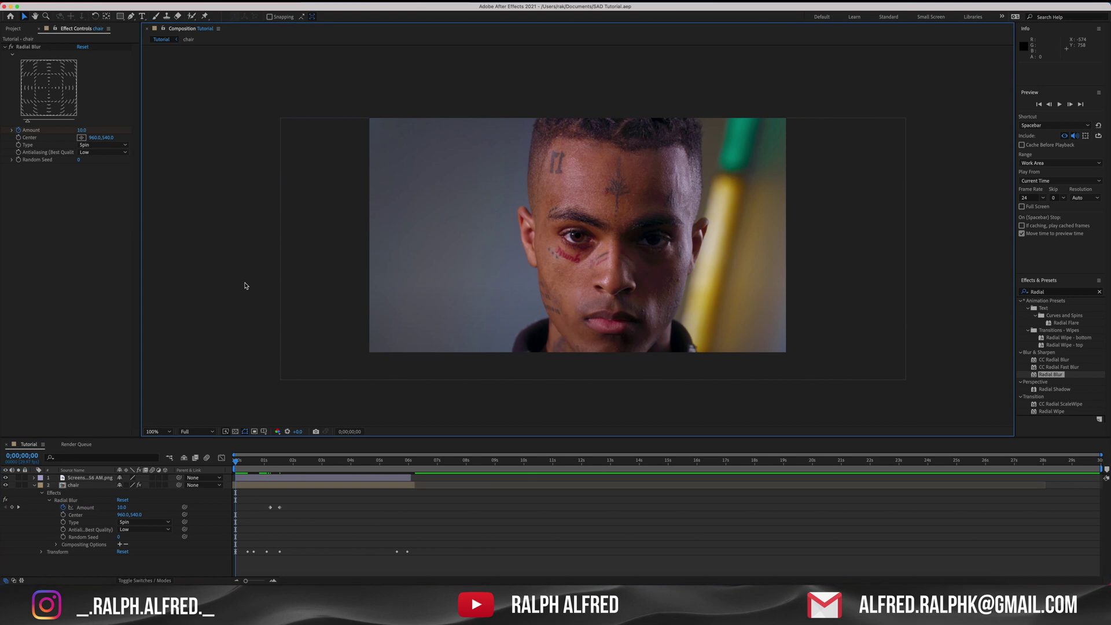
pyautogui.press('space')
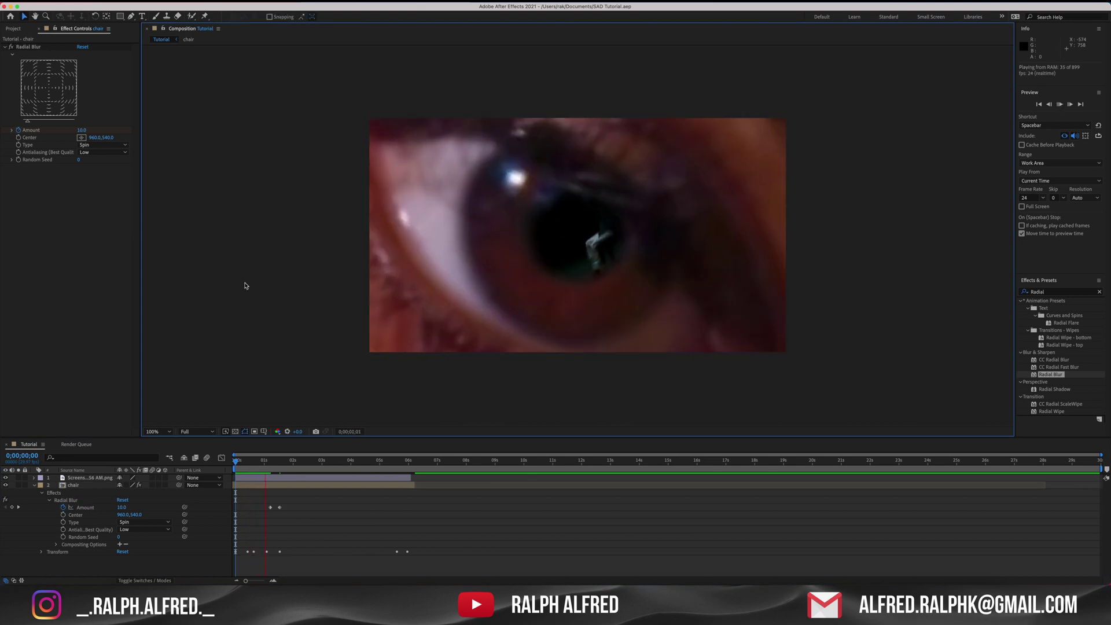